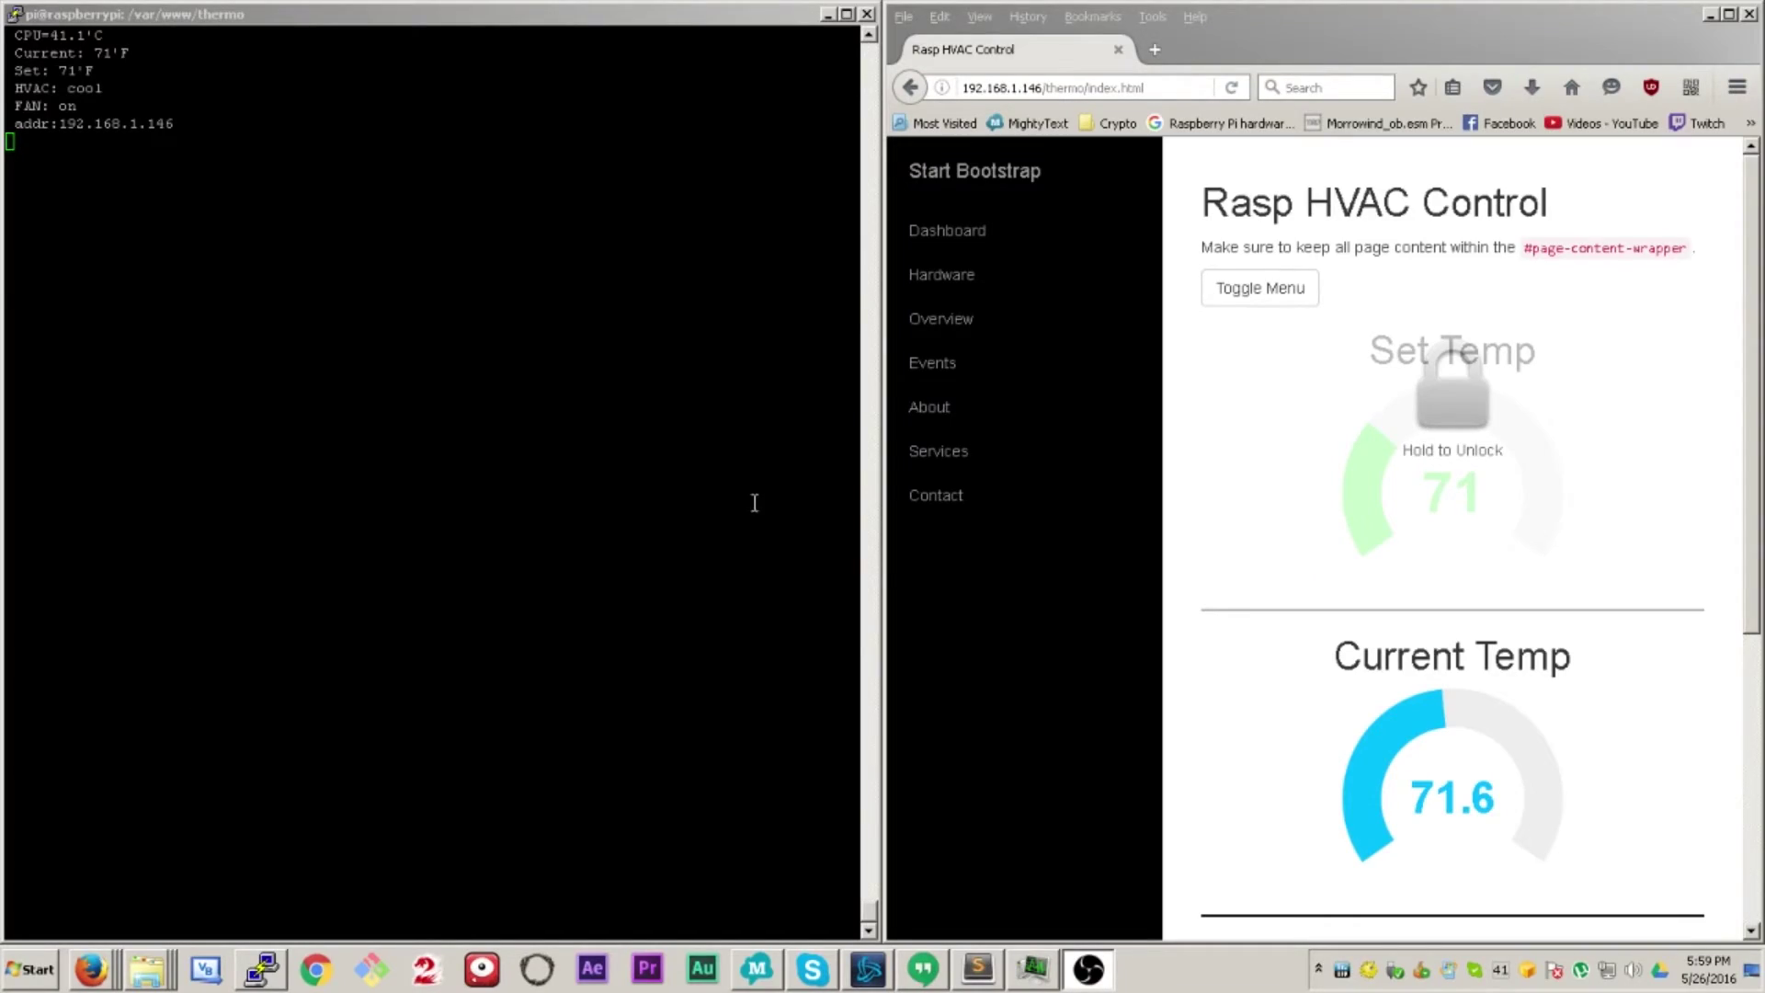
# Bring the Pi's PuTTY status terminal window to the front
pyautogui.click(275, 144)
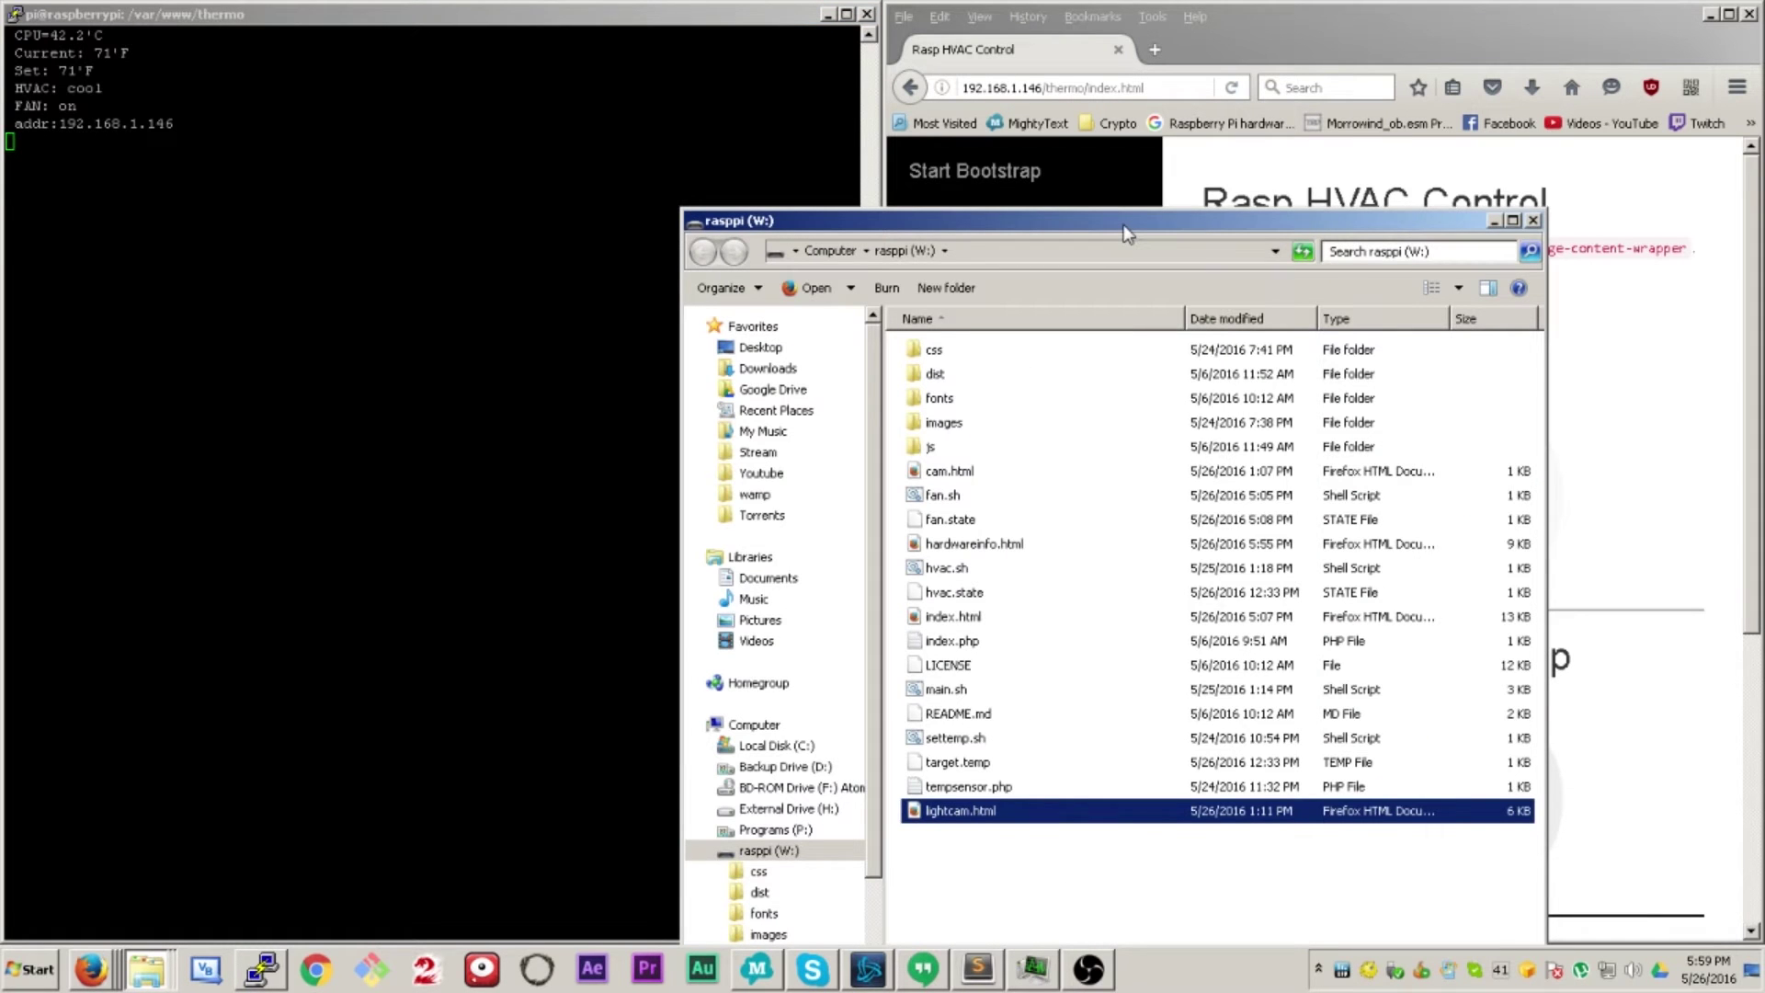
# Move the raspi file listing window aside and bring the HVAC dashboard to the front
pyautogui.moveTo(1124, 217)
pyautogui.mouseDown()
pyautogui.moveTo(1121, 158)
pyautogui.moveTo(988, 147)
pyautogui.mouseUp()
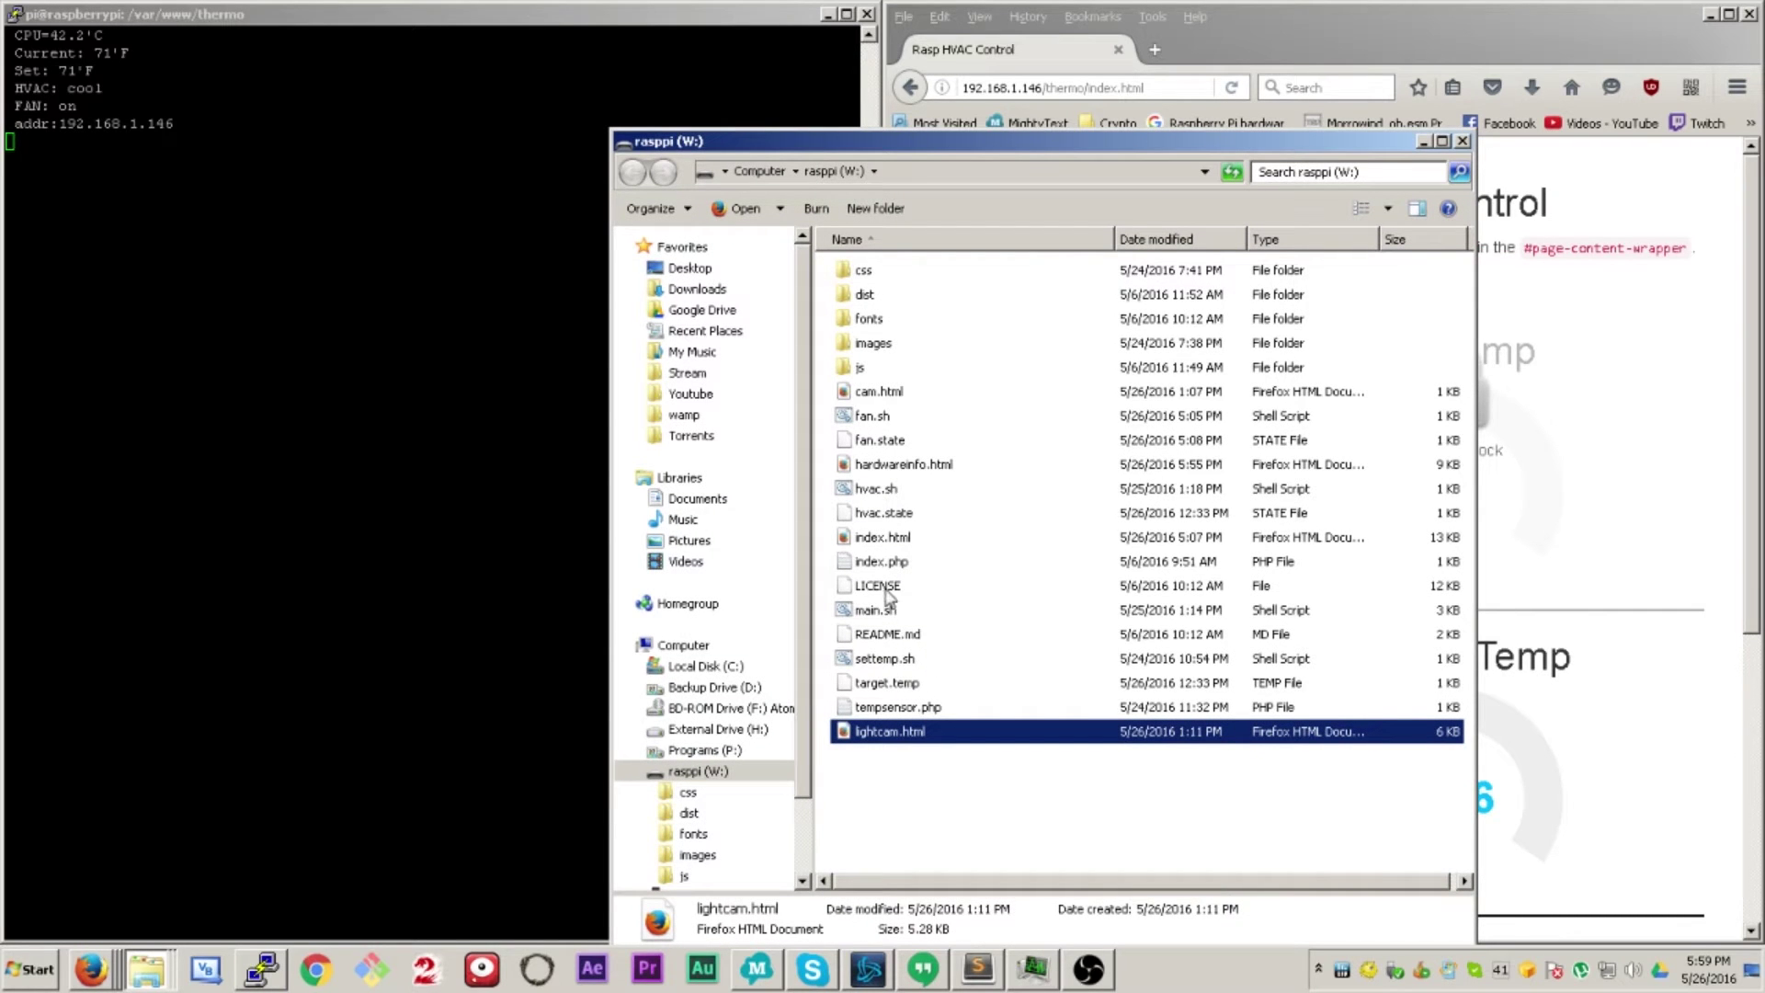
pyautogui.moveTo(1031, 163)
pyautogui.mouseDown()
pyautogui.moveTo(1135, 172)
pyautogui.moveTo(1024, 109)
pyautogui.mouseUp()
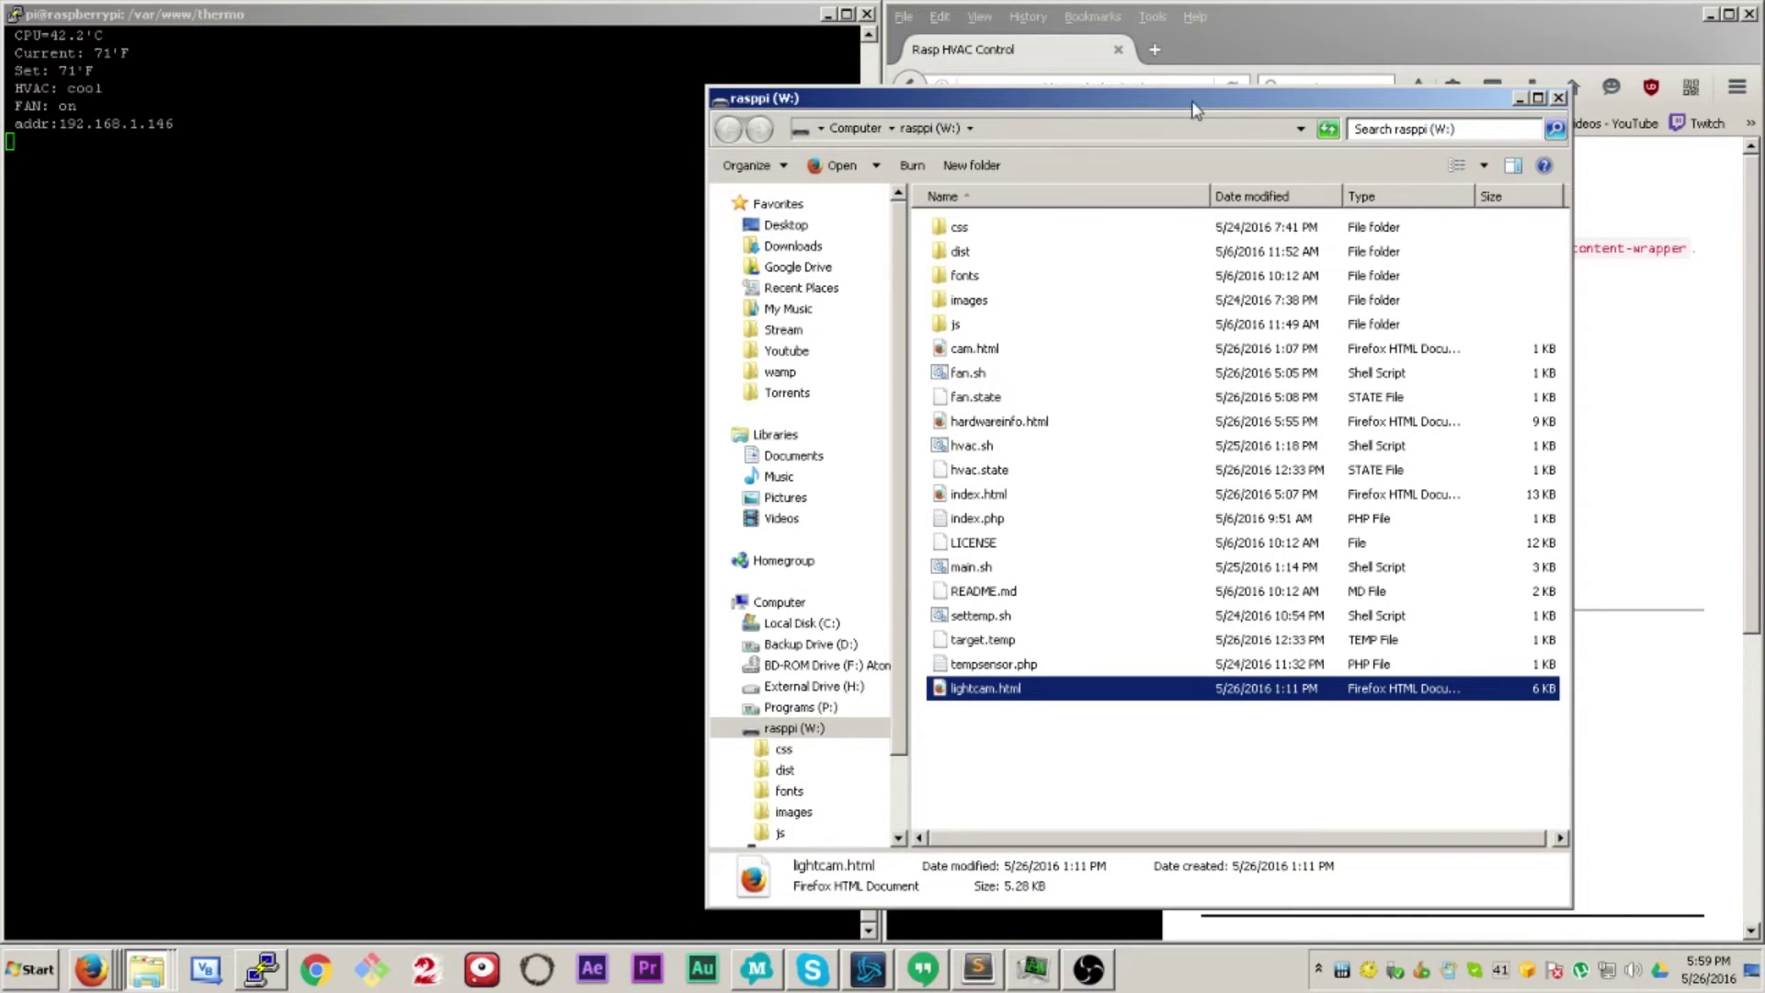
pyautogui.click(1559, 98)
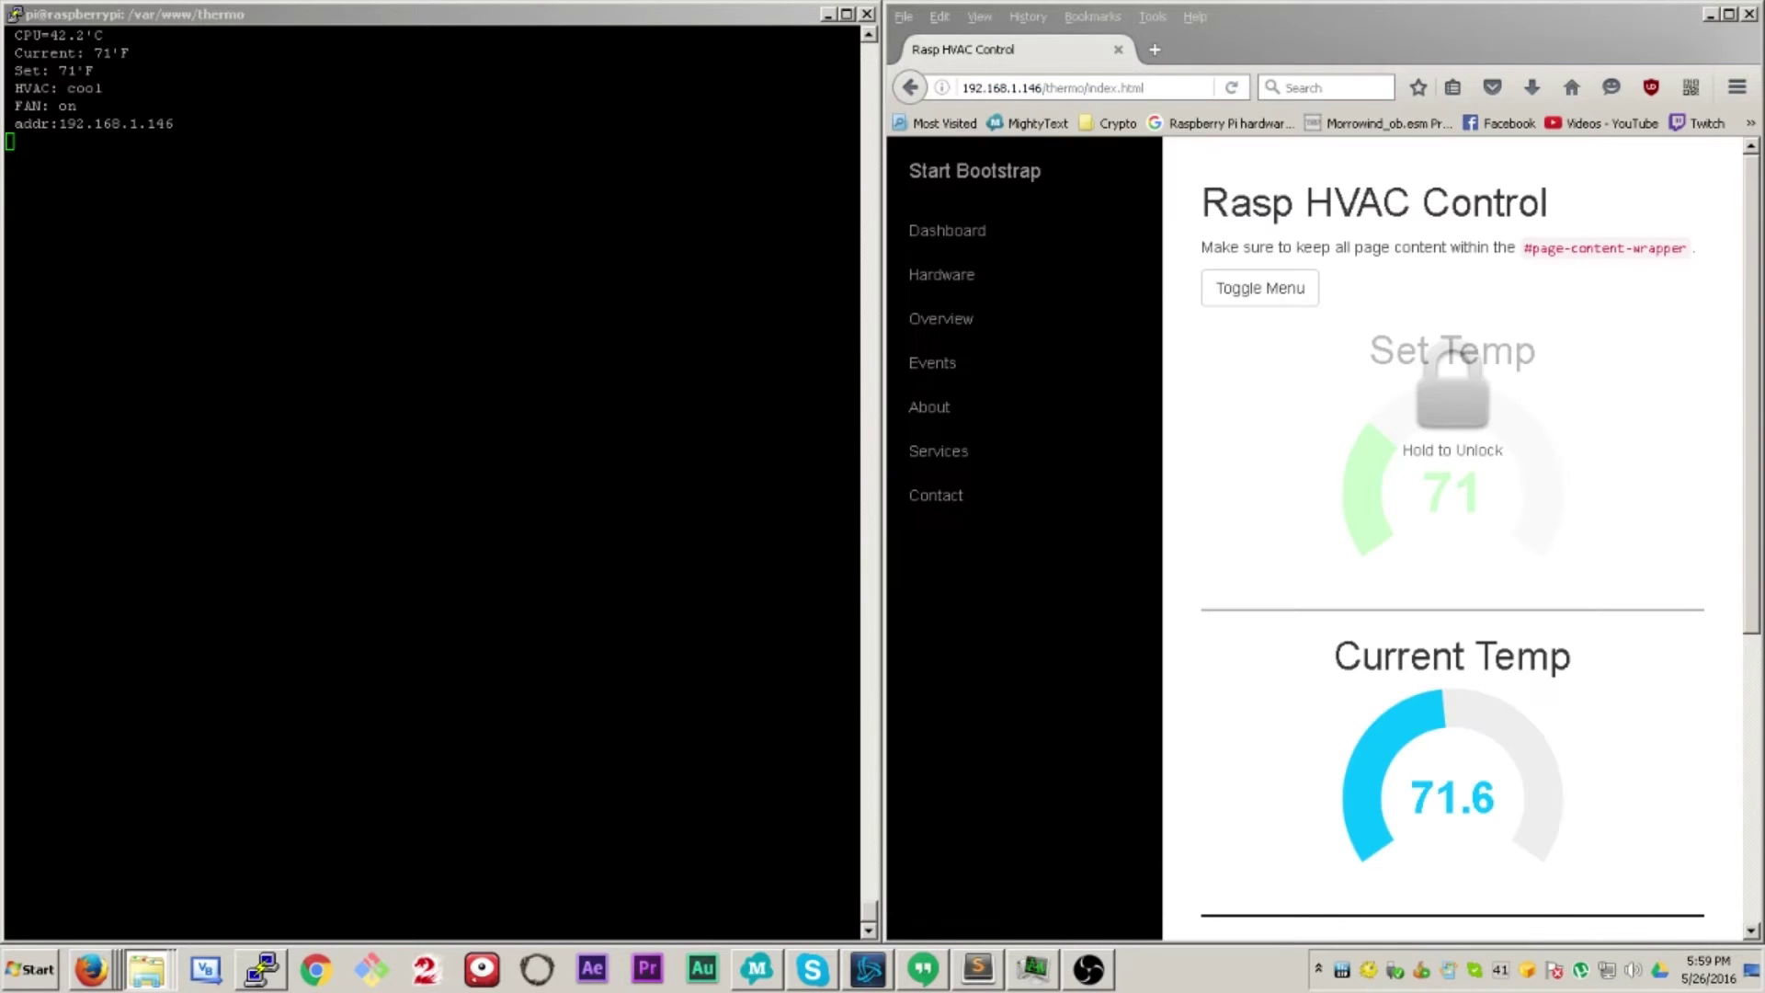
# Hide the sidebar, unlock the Set Temp padlock, and drag the gauge to 73
pyautogui.click(1420, 284)
pyautogui.click(1242, 285)
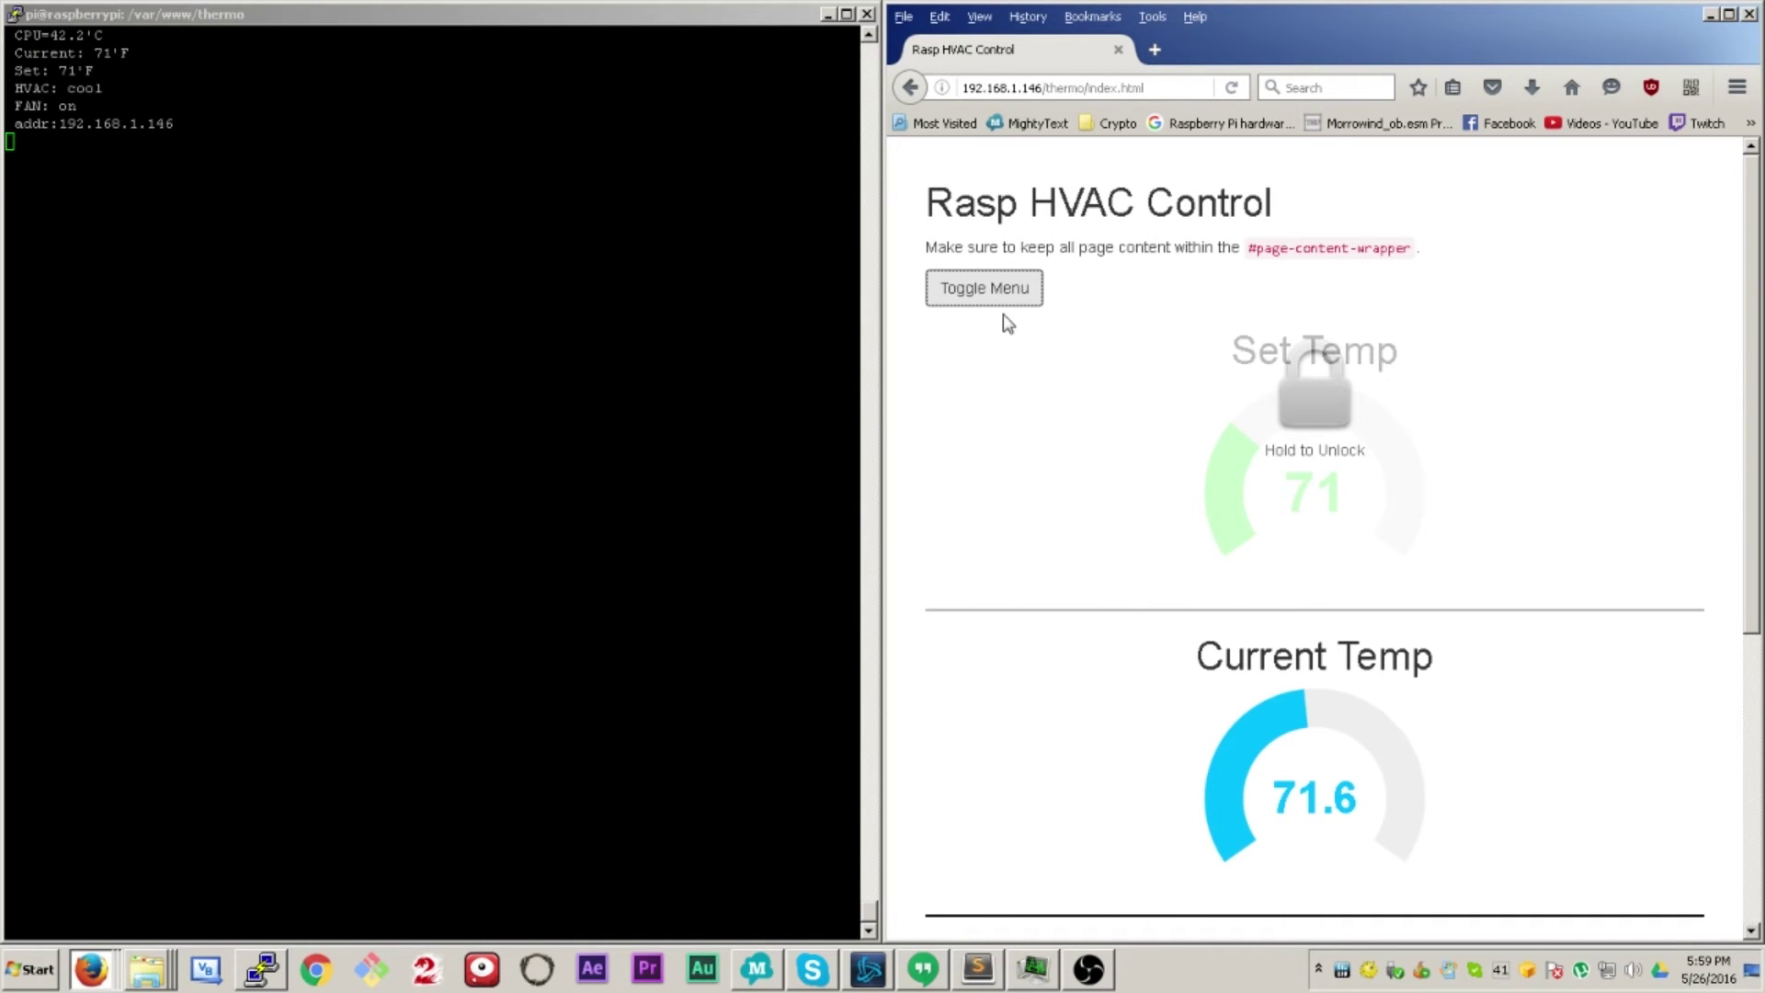
pyautogui.click(1009, 320)
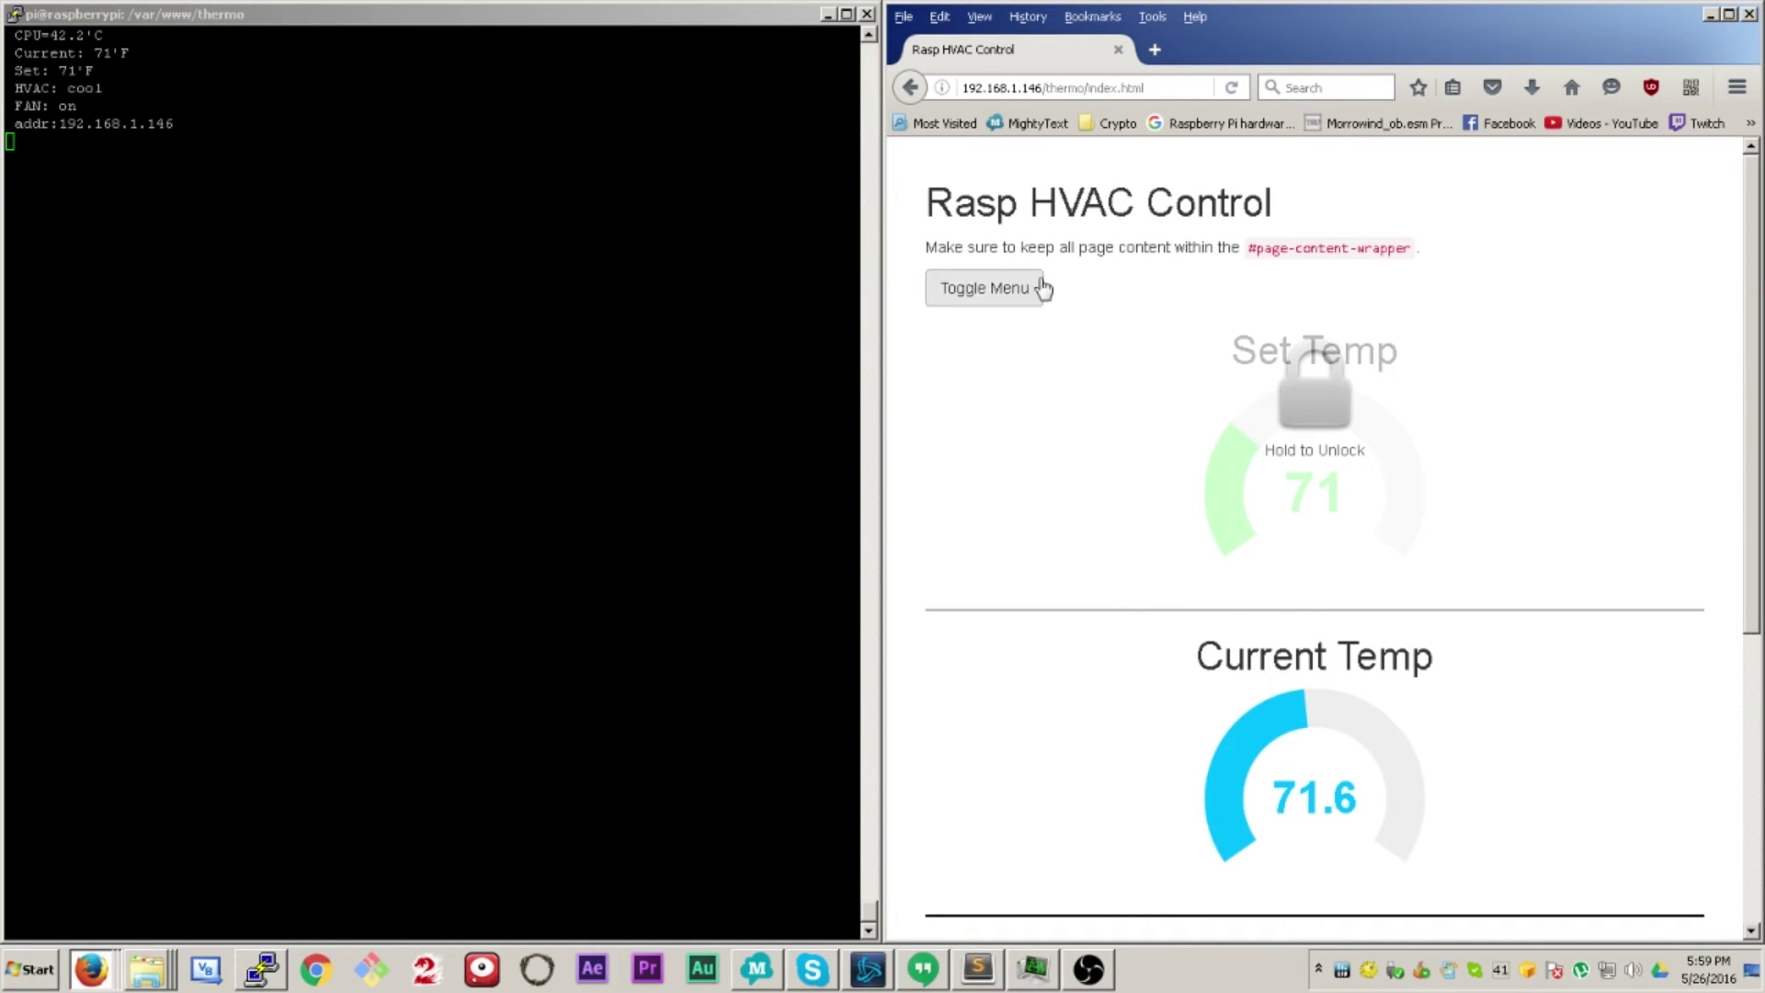
pyautogui.click(1321, 410)
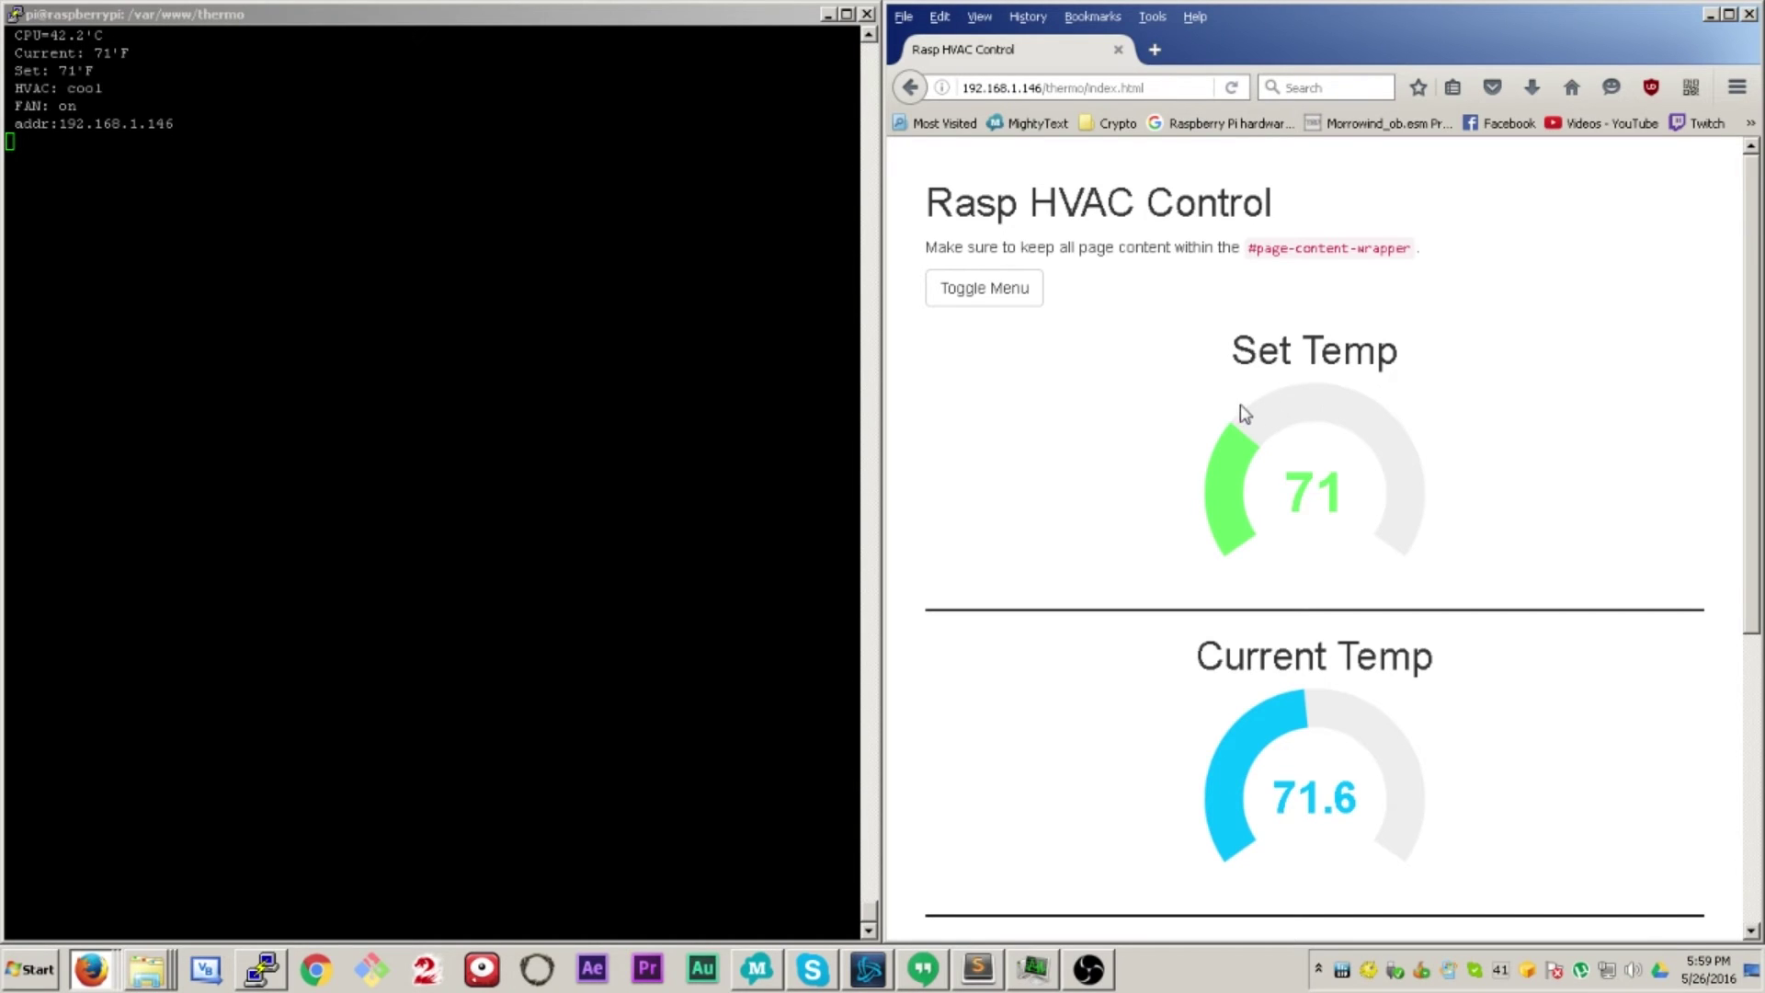
pyautogui.moveTo(1236, 443)
pyautogui.mouseDown()
pyautogui.moveTo(1324, 445)
pyautogui.moveTo(1333, 427)
pyautogui.moveTo(1253, 484)
pyautogui.moveTo(1369, 479)
pyautogui.moveTo(1375, 454)
pyautogui.moveTo(1470, 555)
pyautogui.moveTo(1407, 588)
pyautogui.moveTo(1223, 414)
pyautogui.moveTo(1225, 630)
pyautogui.moveTo(1453, 650)
pyautogui.moveTo(1392, 395)
pyautogui.moveTo(1288, 441)
pyautogui.mouseUp()
pyautogui.scroll(-1, 957, 499)
pyautogui.scroll(-5, 957, 498)
pyautogui.moveTo(1261, 416); pyautogui.dragTo(1358, 419)
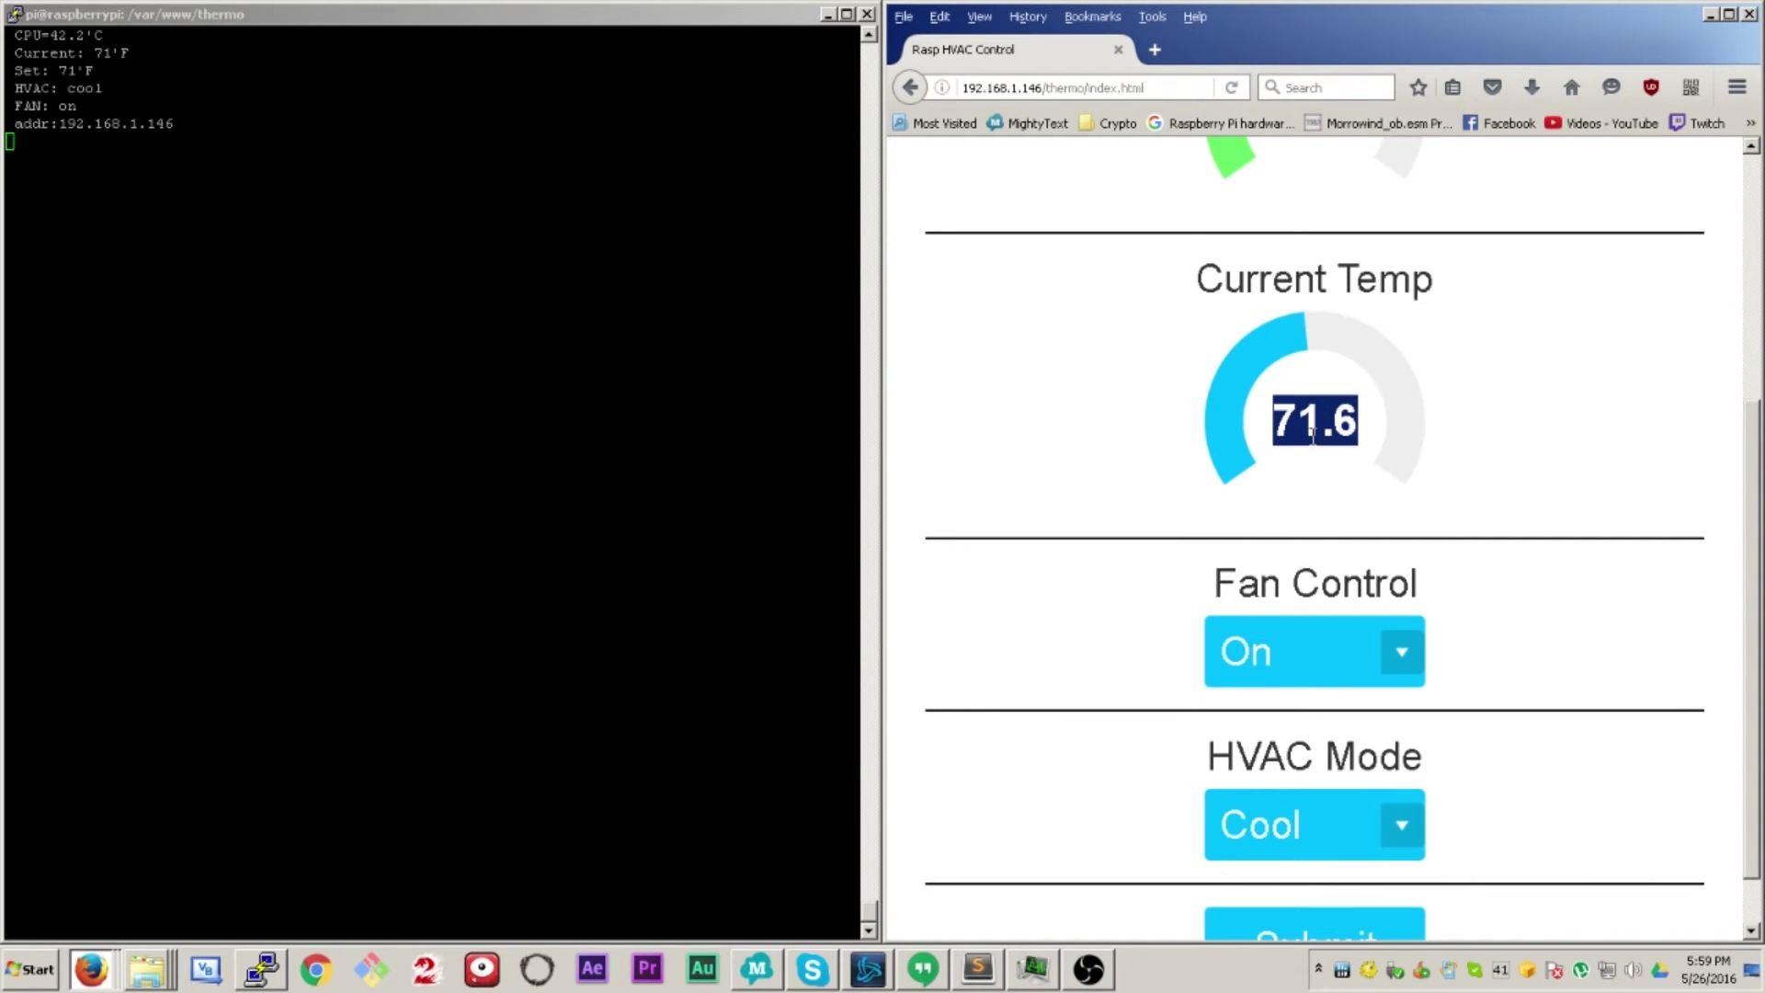
pyautogui.scroll(-1, 1335, 466)
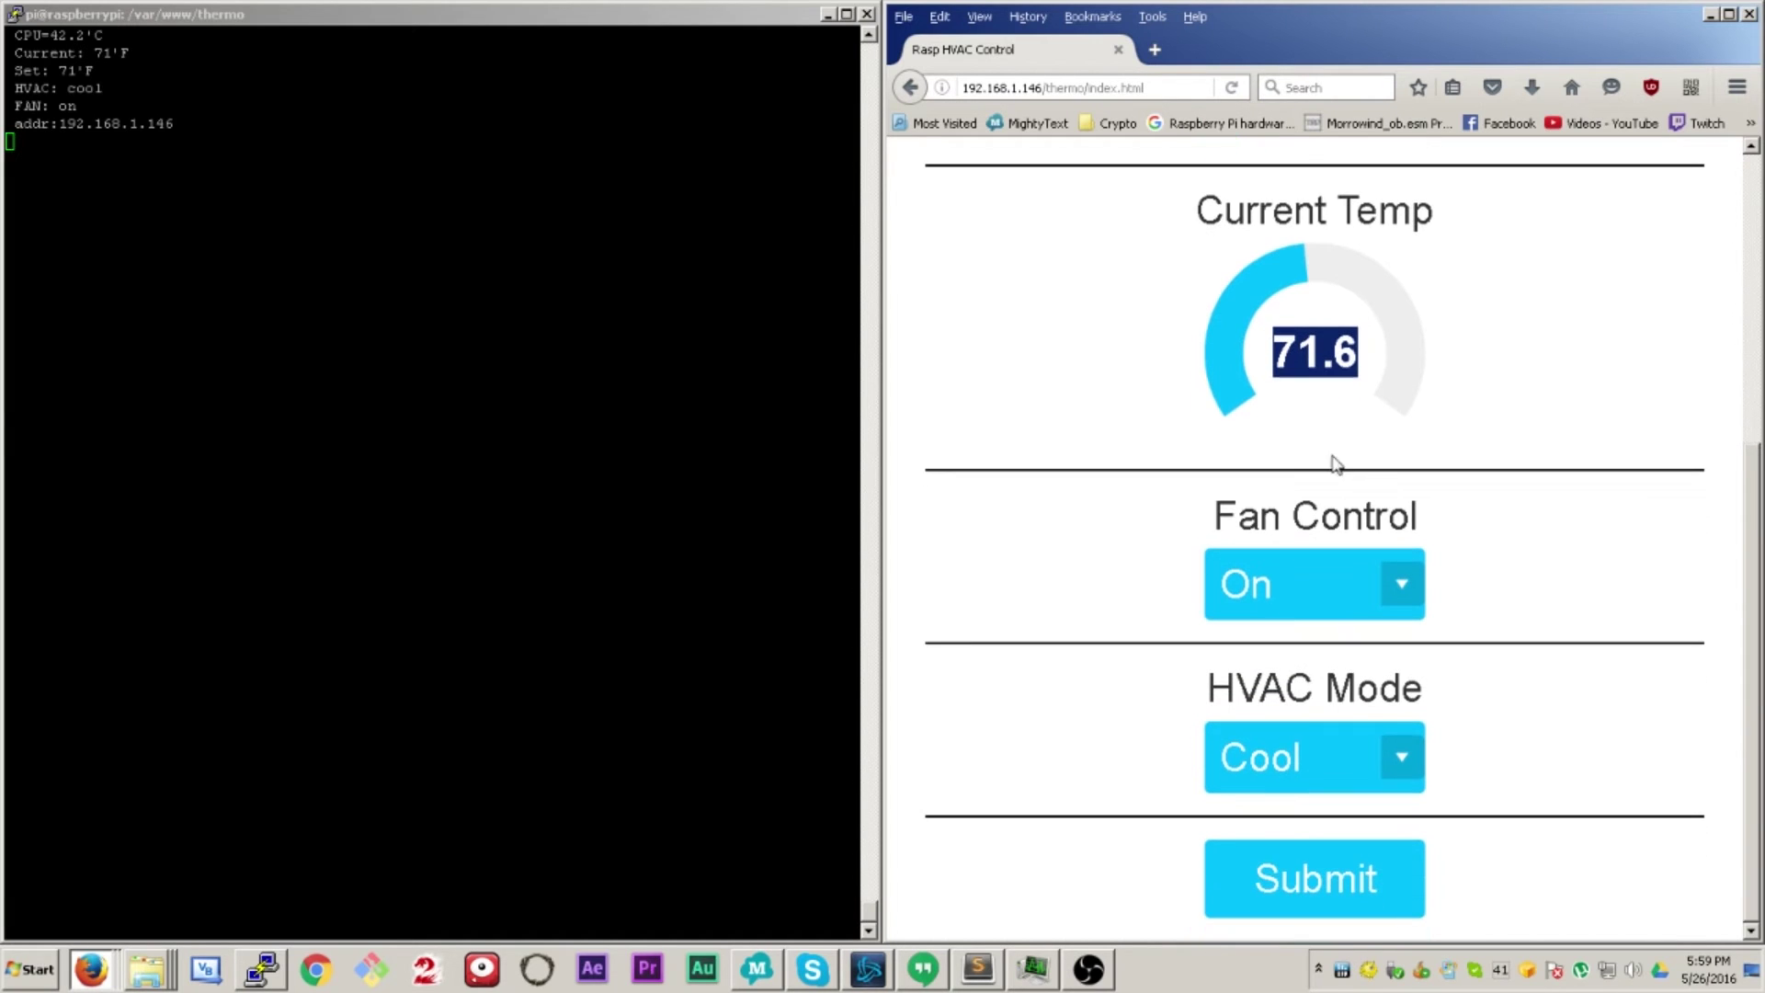
# Choose Heat as the HVAC mode and Auto for fan control
pyautogui.click(1393, 770)
pyautogui.click(1282, 862)
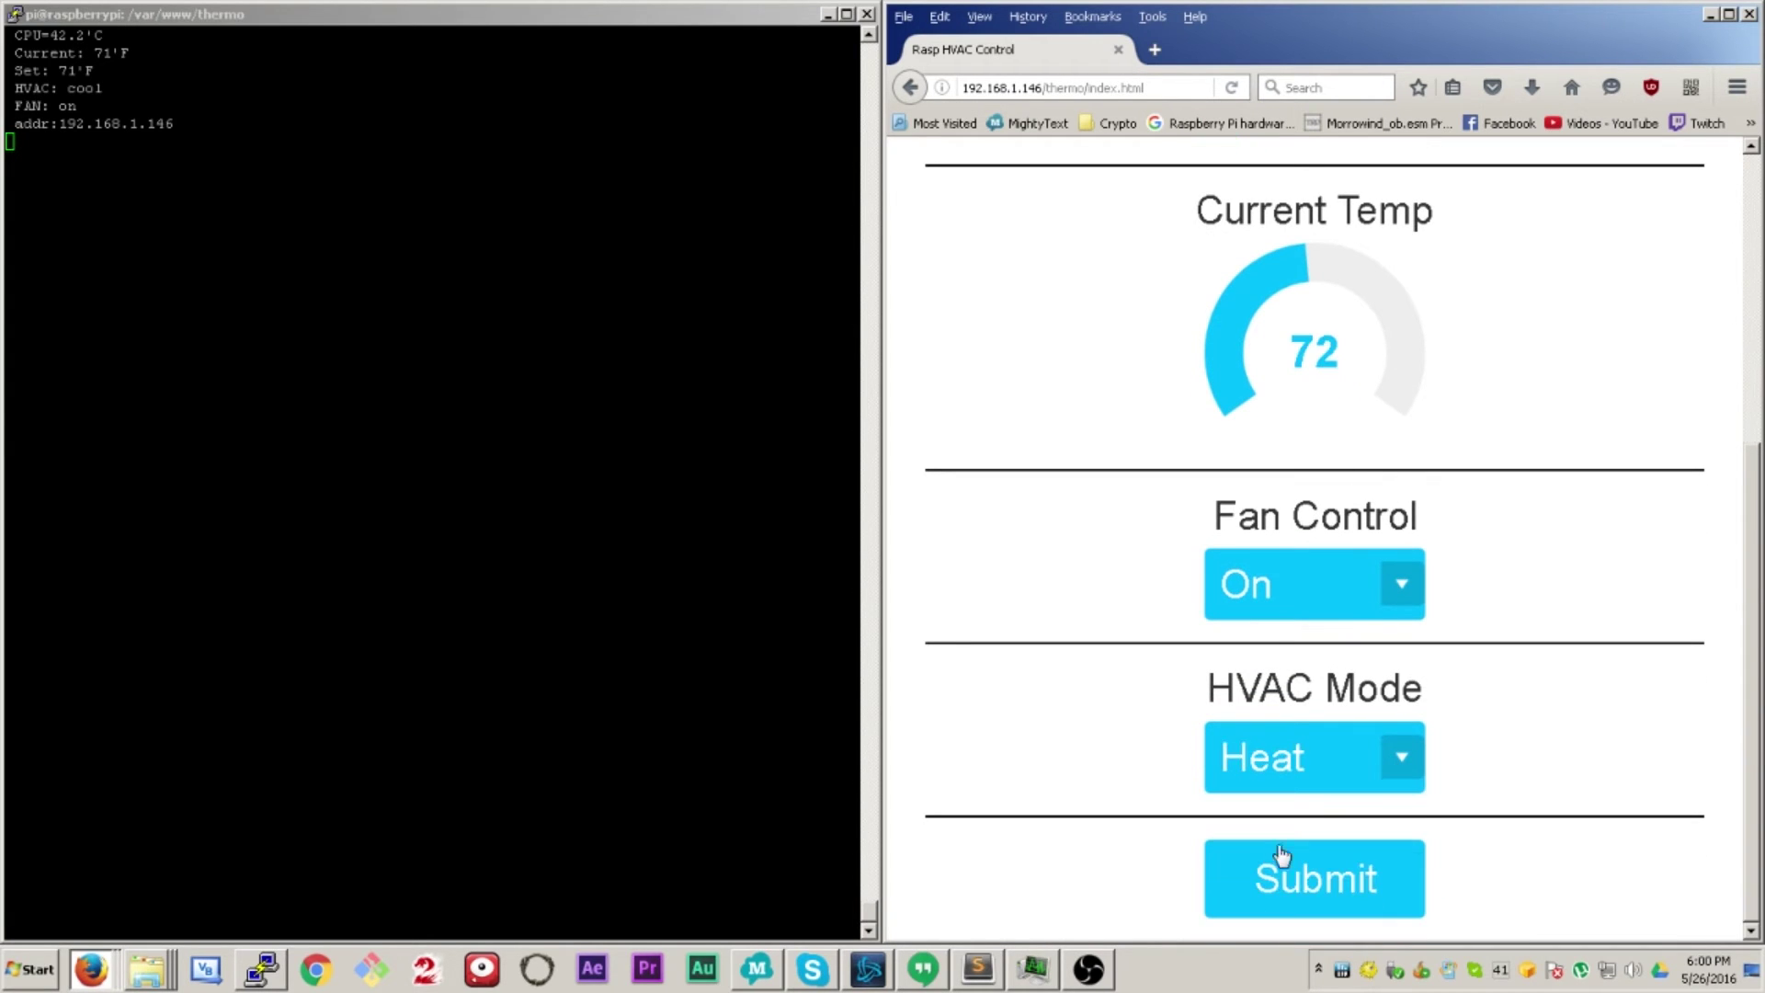
pyautogui.click(1387, 596)
pyautogui.click(1324, 693)
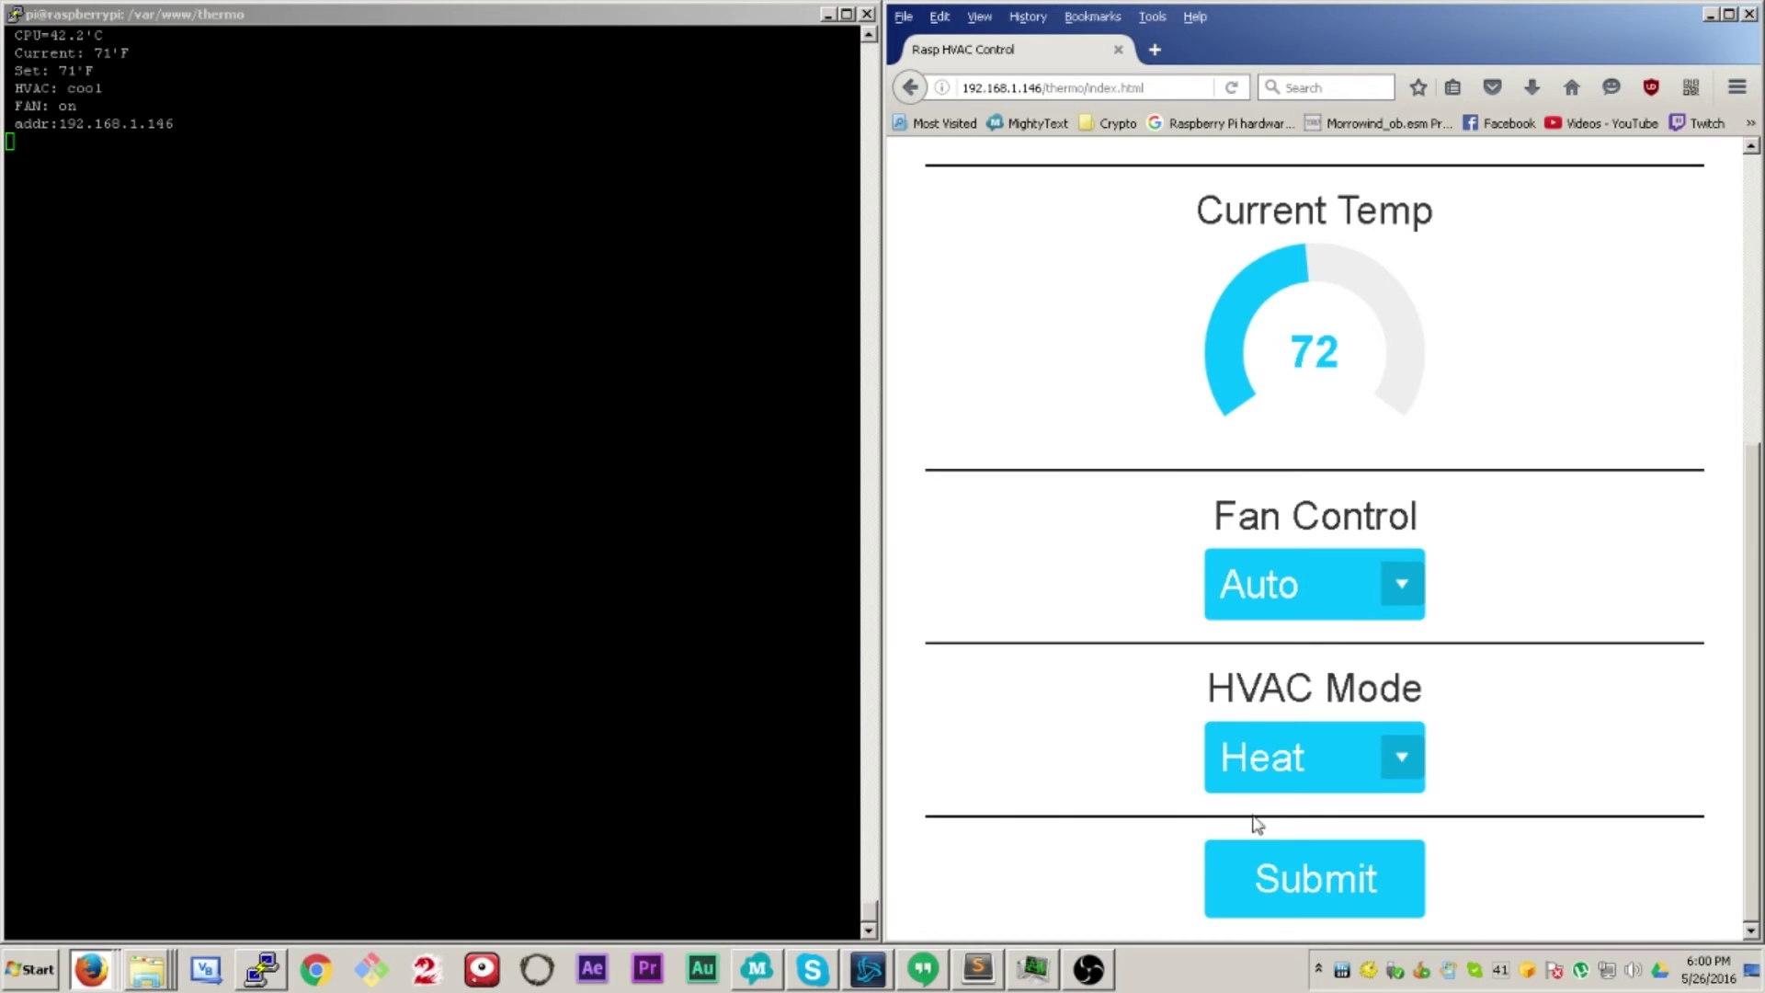
# Submit the settings, confirm set 73, heat, auto in the terminal, and open Hardware
pyautogui.click(1256, 867)
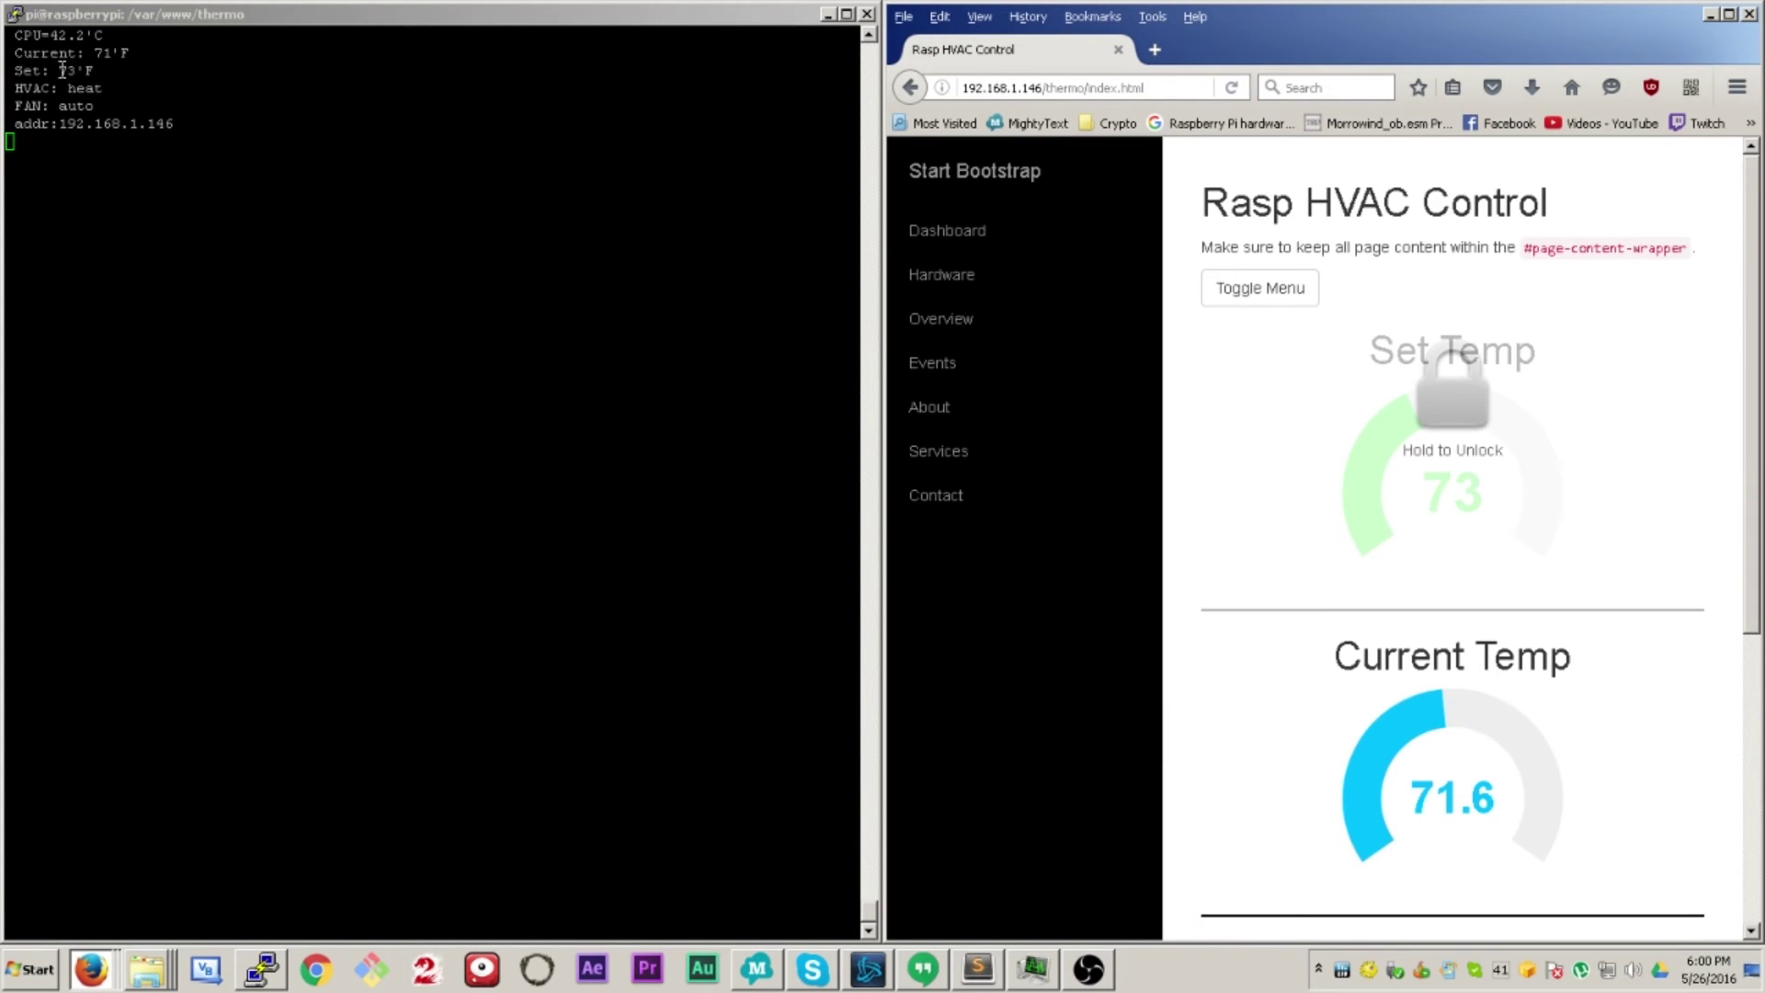
pyautogui.click(61, 69)
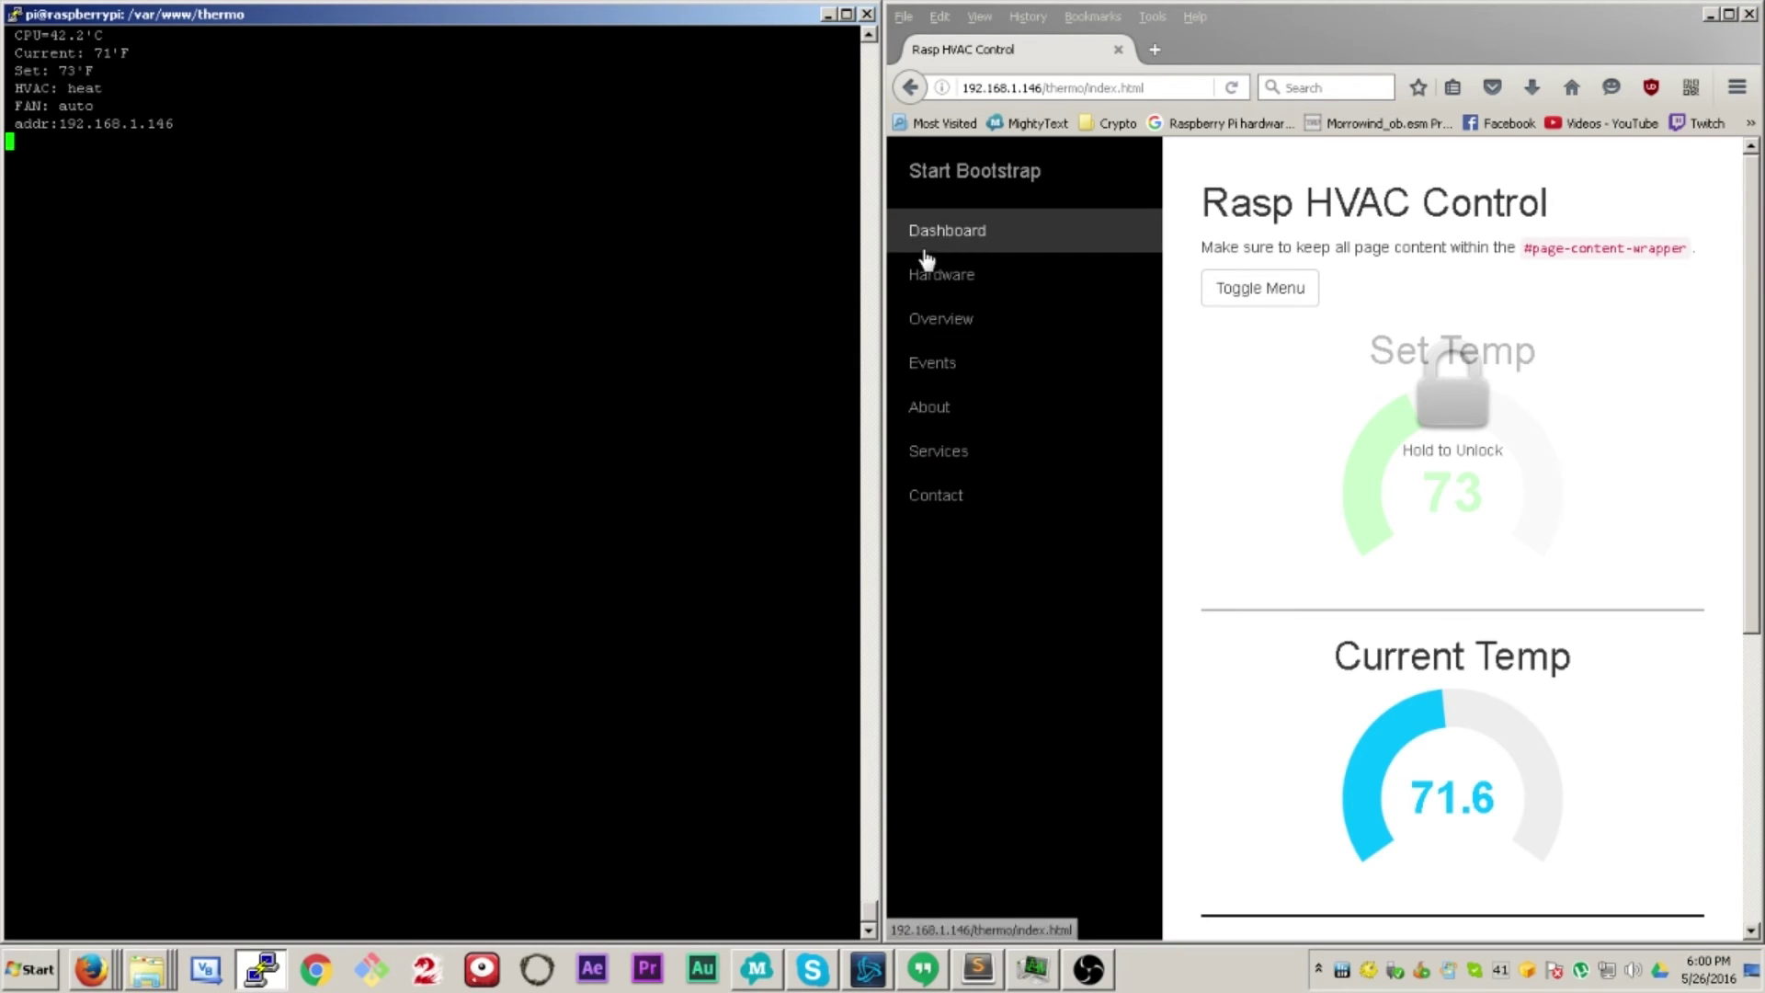
pyautogui.click(932, 274)
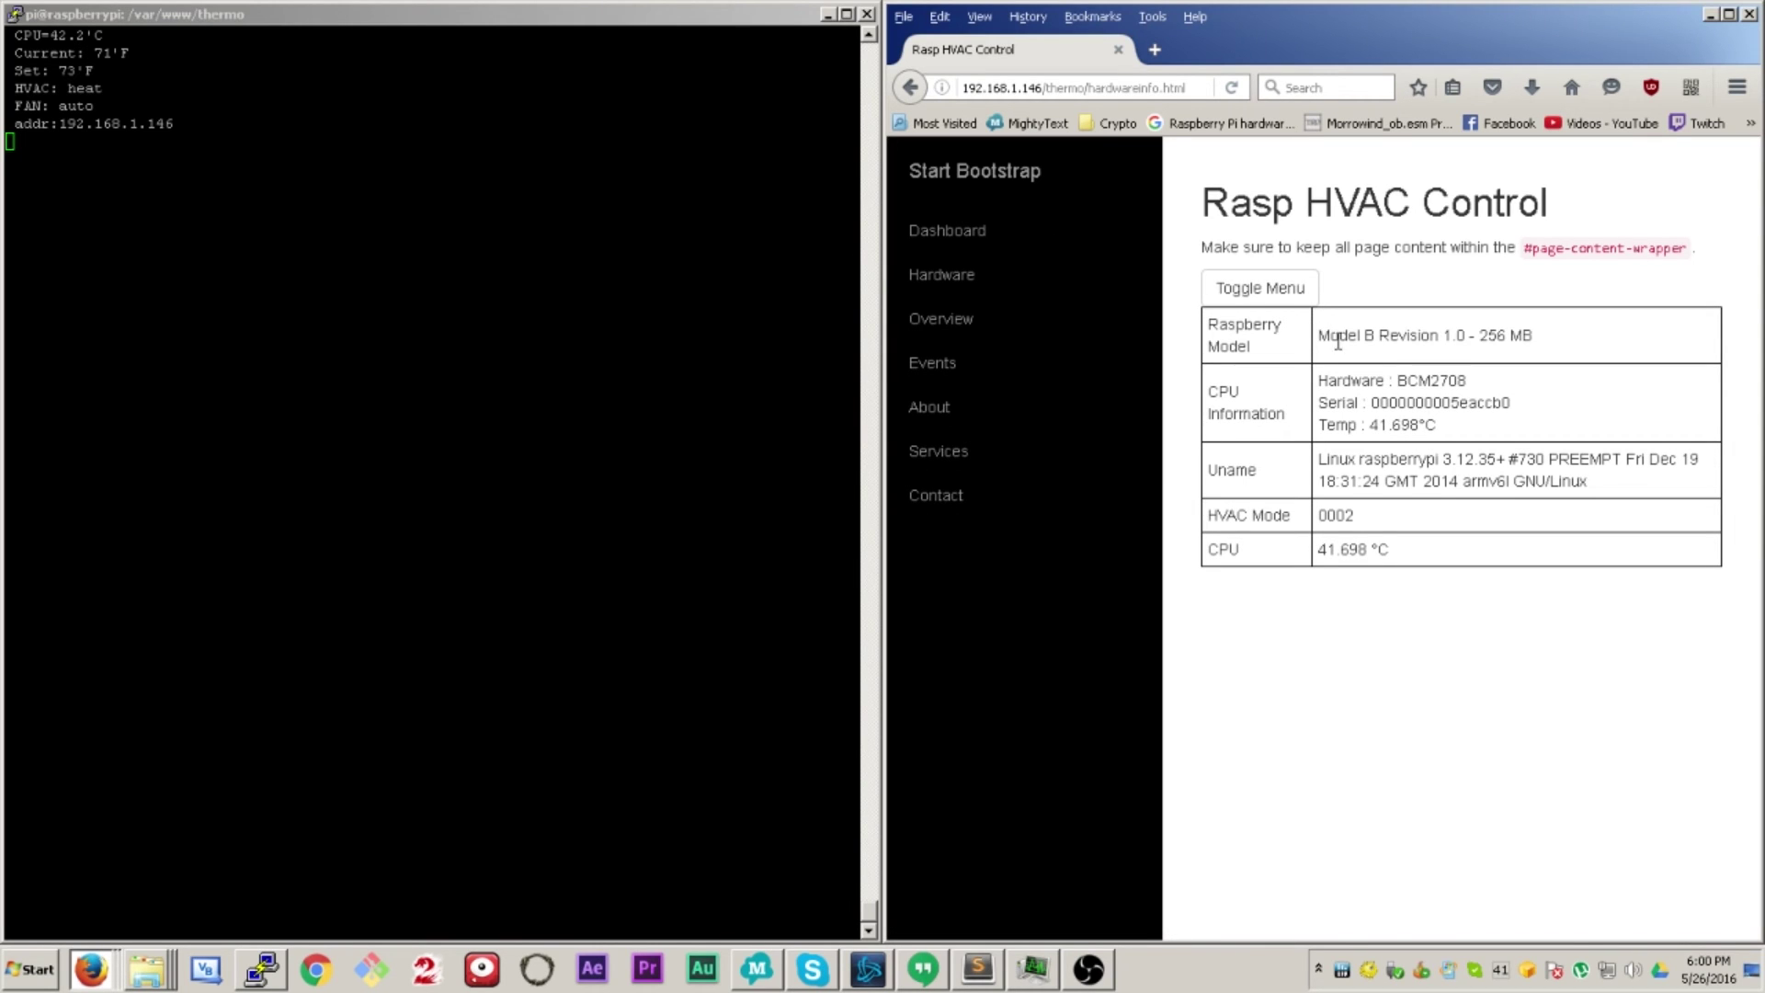
# Highlight the Raspberry Model, CPU Information and Uname kernel values in the table
pyautogui.moveTo(1321, 338)
pyautogui.mouseDown()
pyautogui.moveTo(1544, 345)
pyautogui.moveTo(1327, 342)
pyautogui.mouseUp()
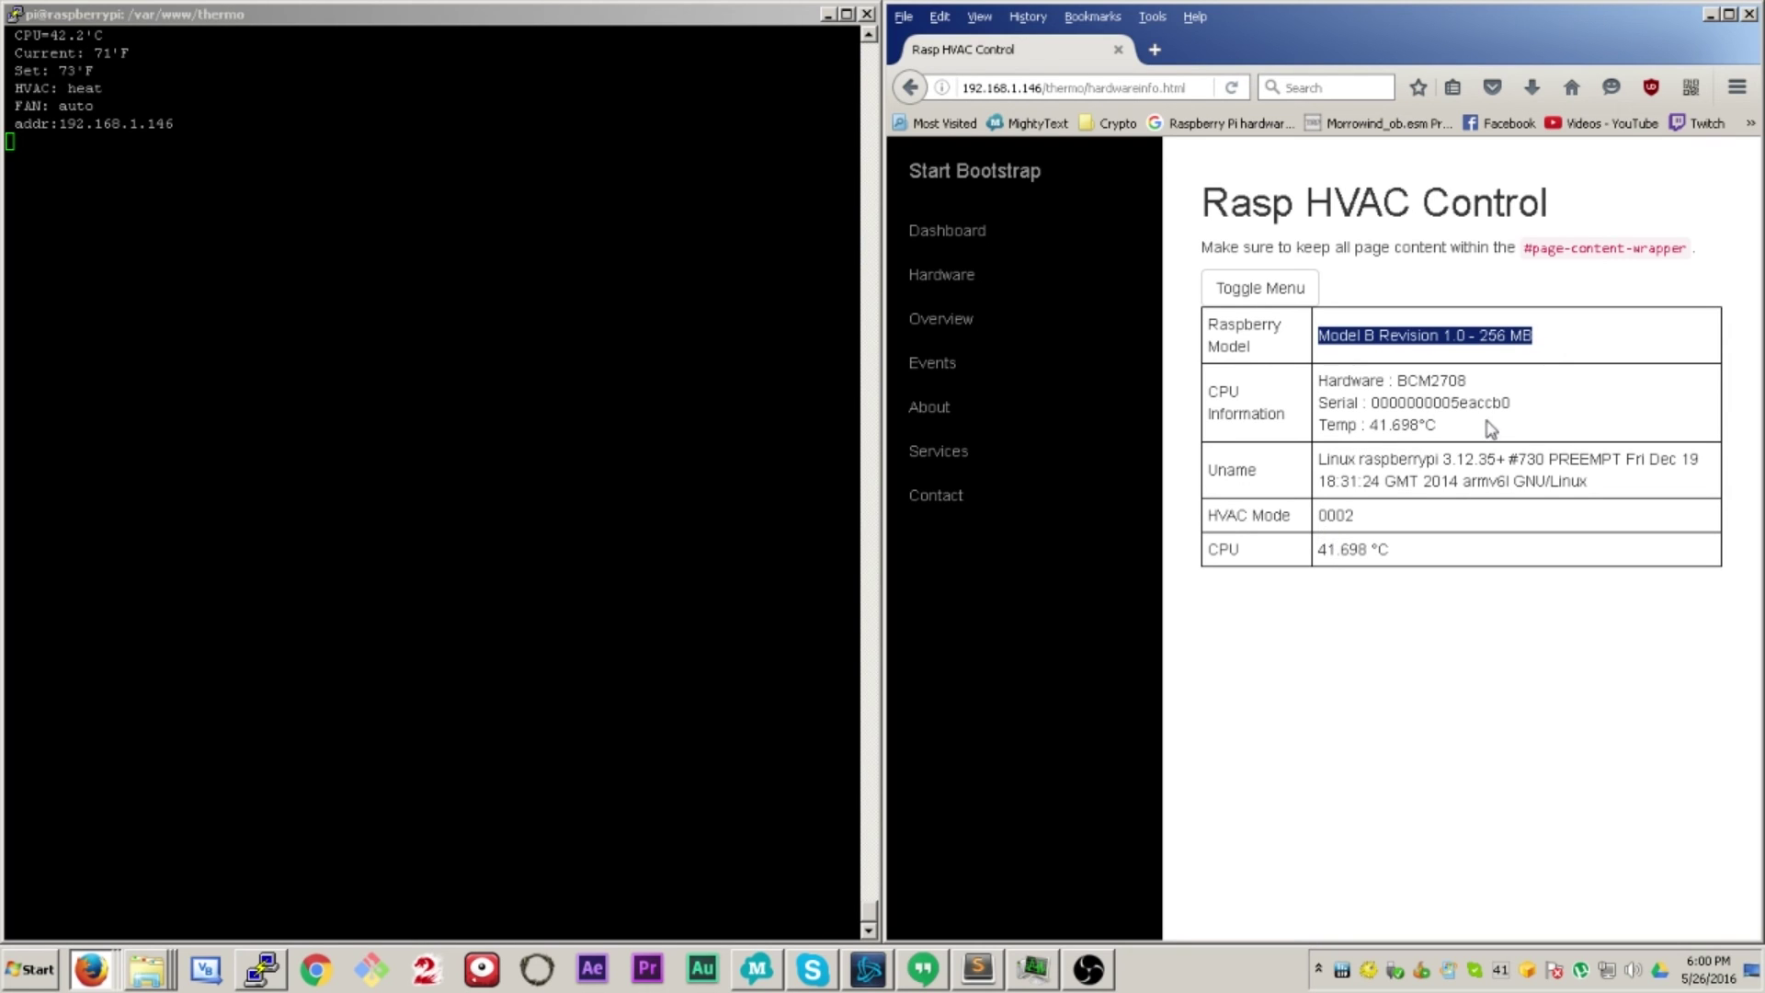
pyautogui.moveTo(1489, 429); pyautogui.dragTo(1301, 396)
pyautogui.click(1314, 494)
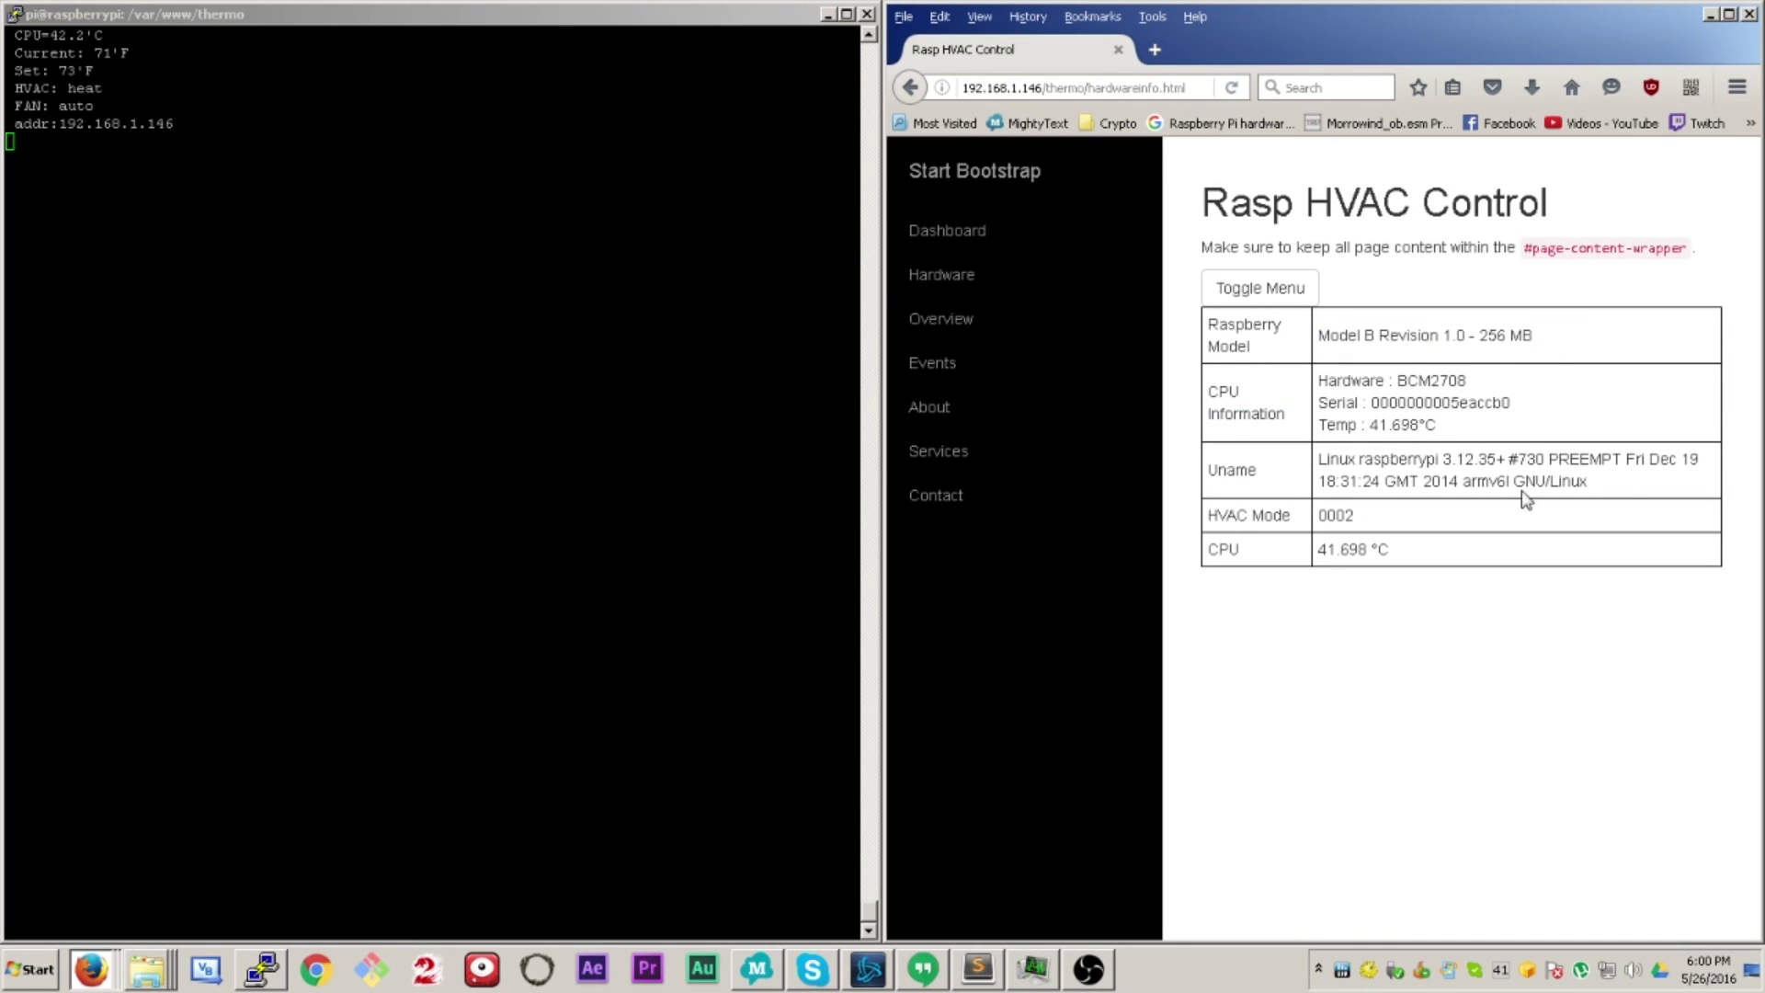
pyautogui.moveTo(1631, 488); pyautogui.dragTo(1322, 457)
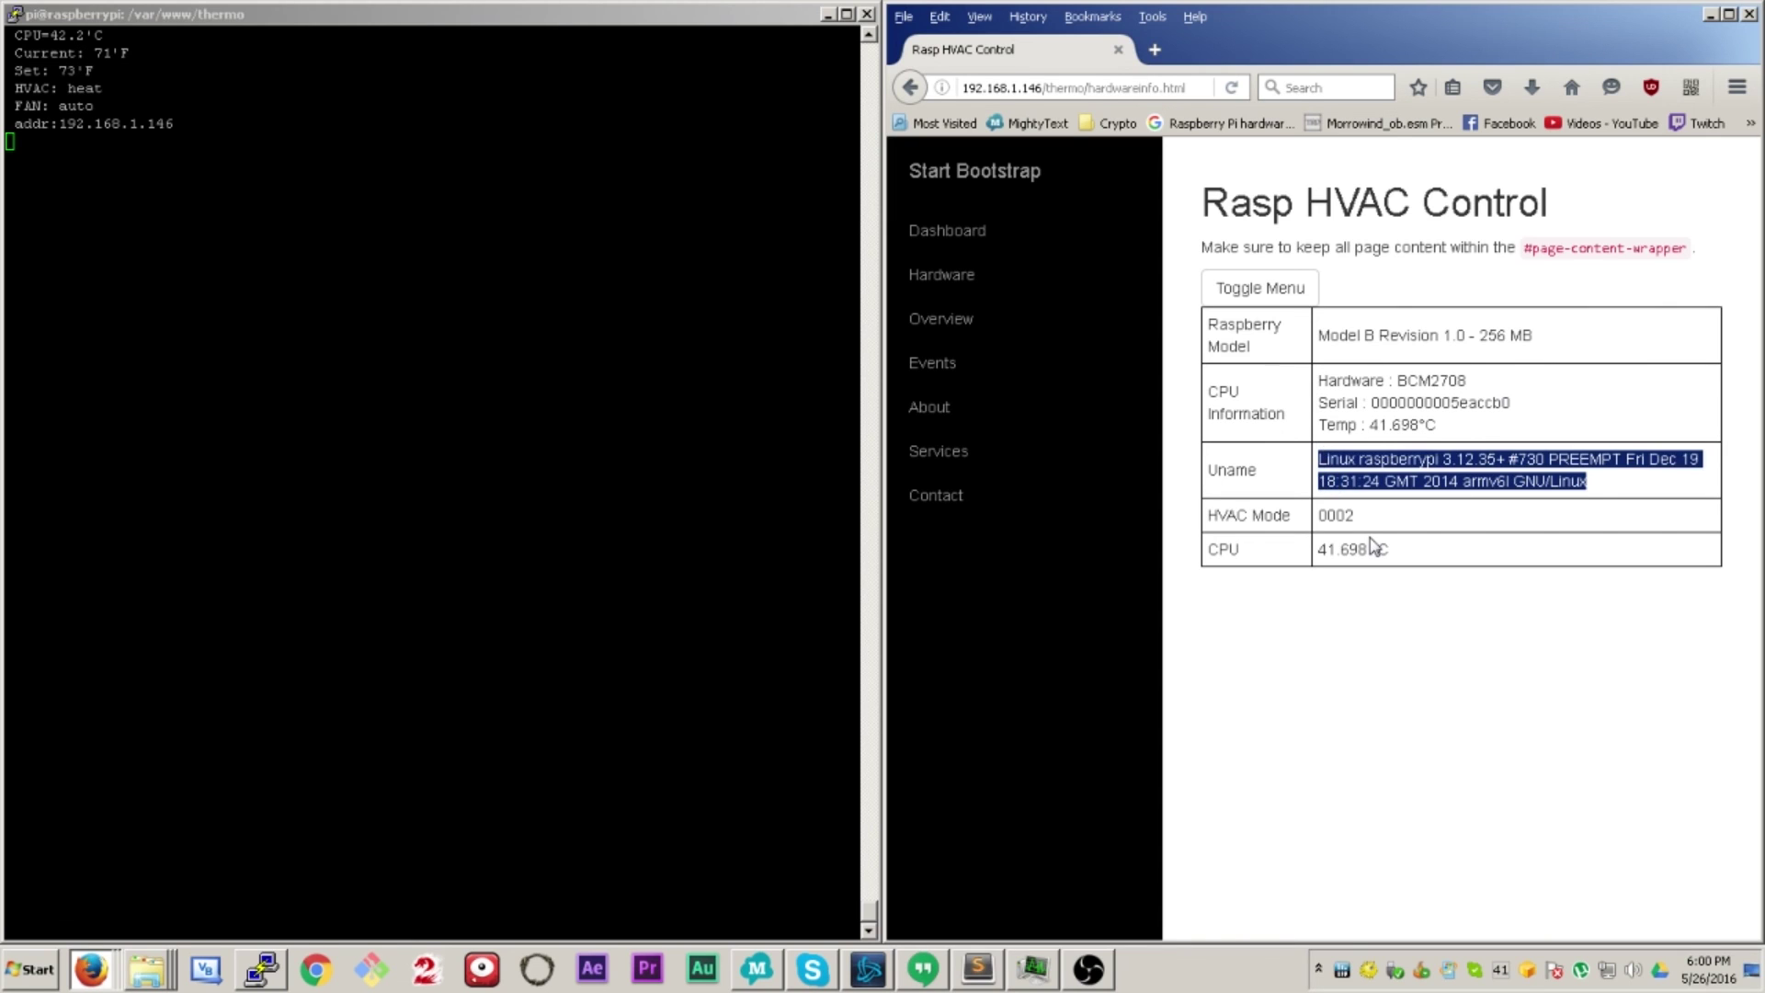
pyautogui.click(1351, 519)
# Highlight the HVAC Mode and CPU rows, then hide the sidebar to widen the table
pyautogui.moveTo(1214, 518)
pyautogui.mouseDown()
pyautogui.moveTo(1434, 558)
pyautogui.moveTo(1197, 524)
pyautogui.mouseUp()
pyautogui.moveTo(1421, 583); pyautogui.dragTo(1194, 514)
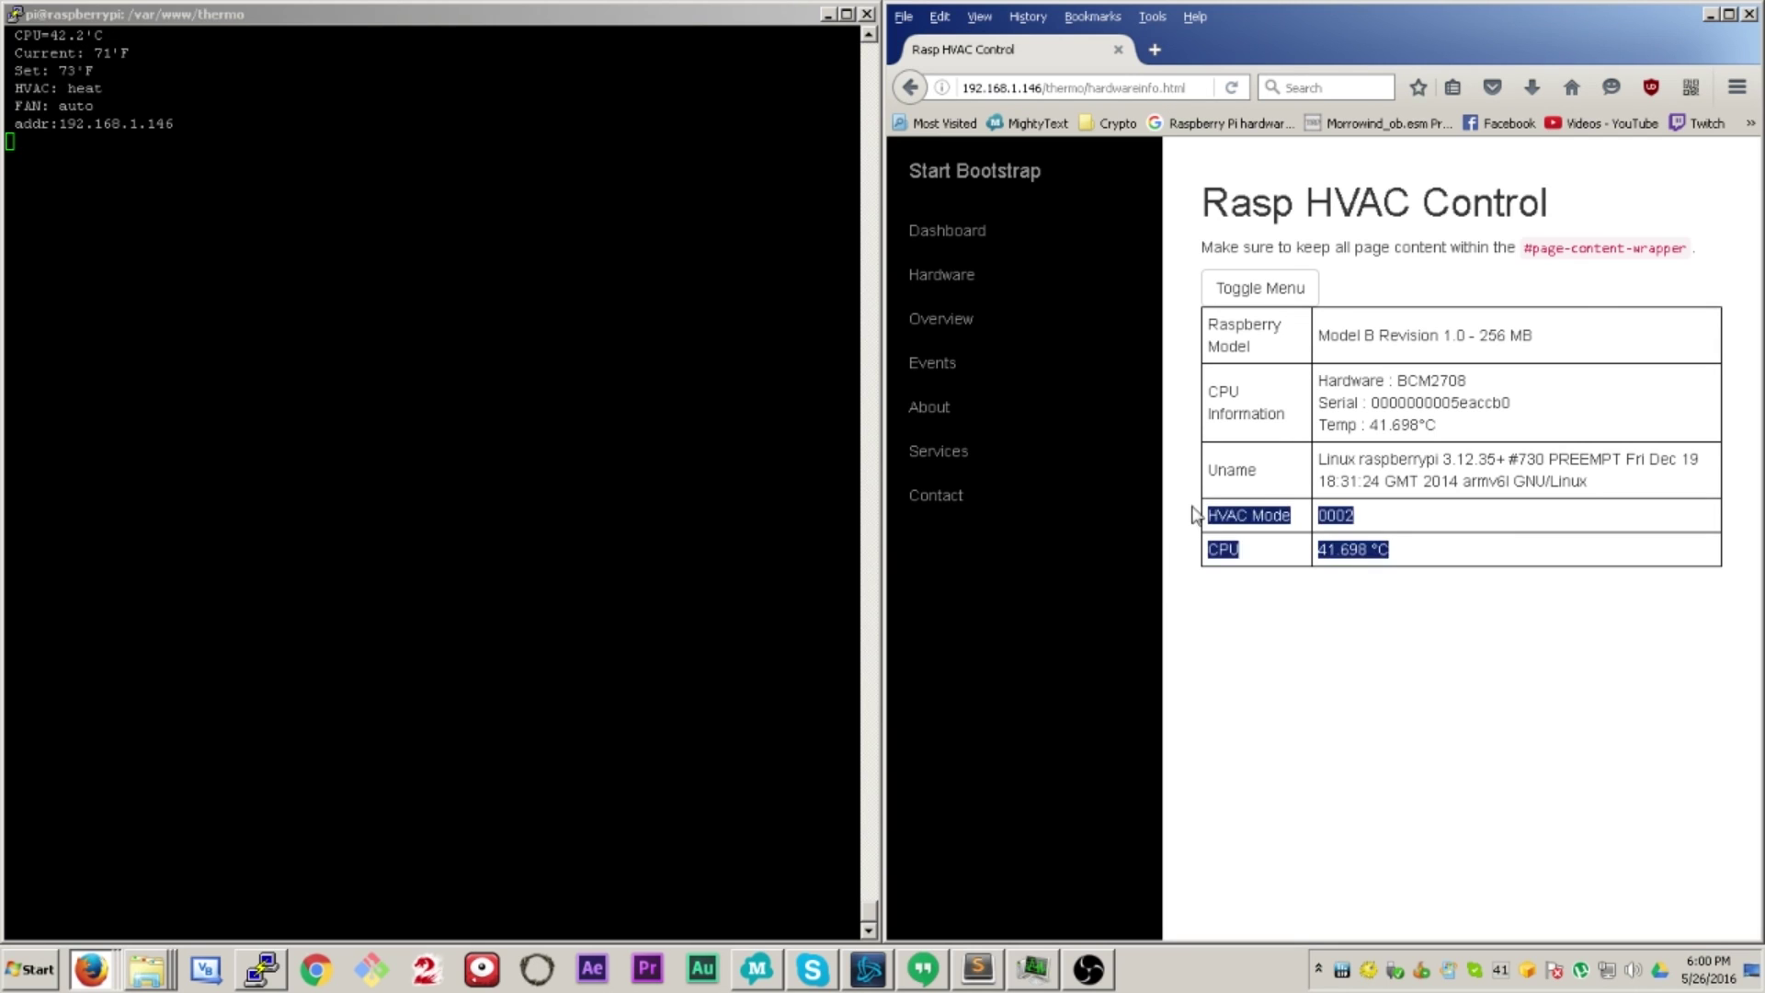
pyautogui.click(1258, 289)
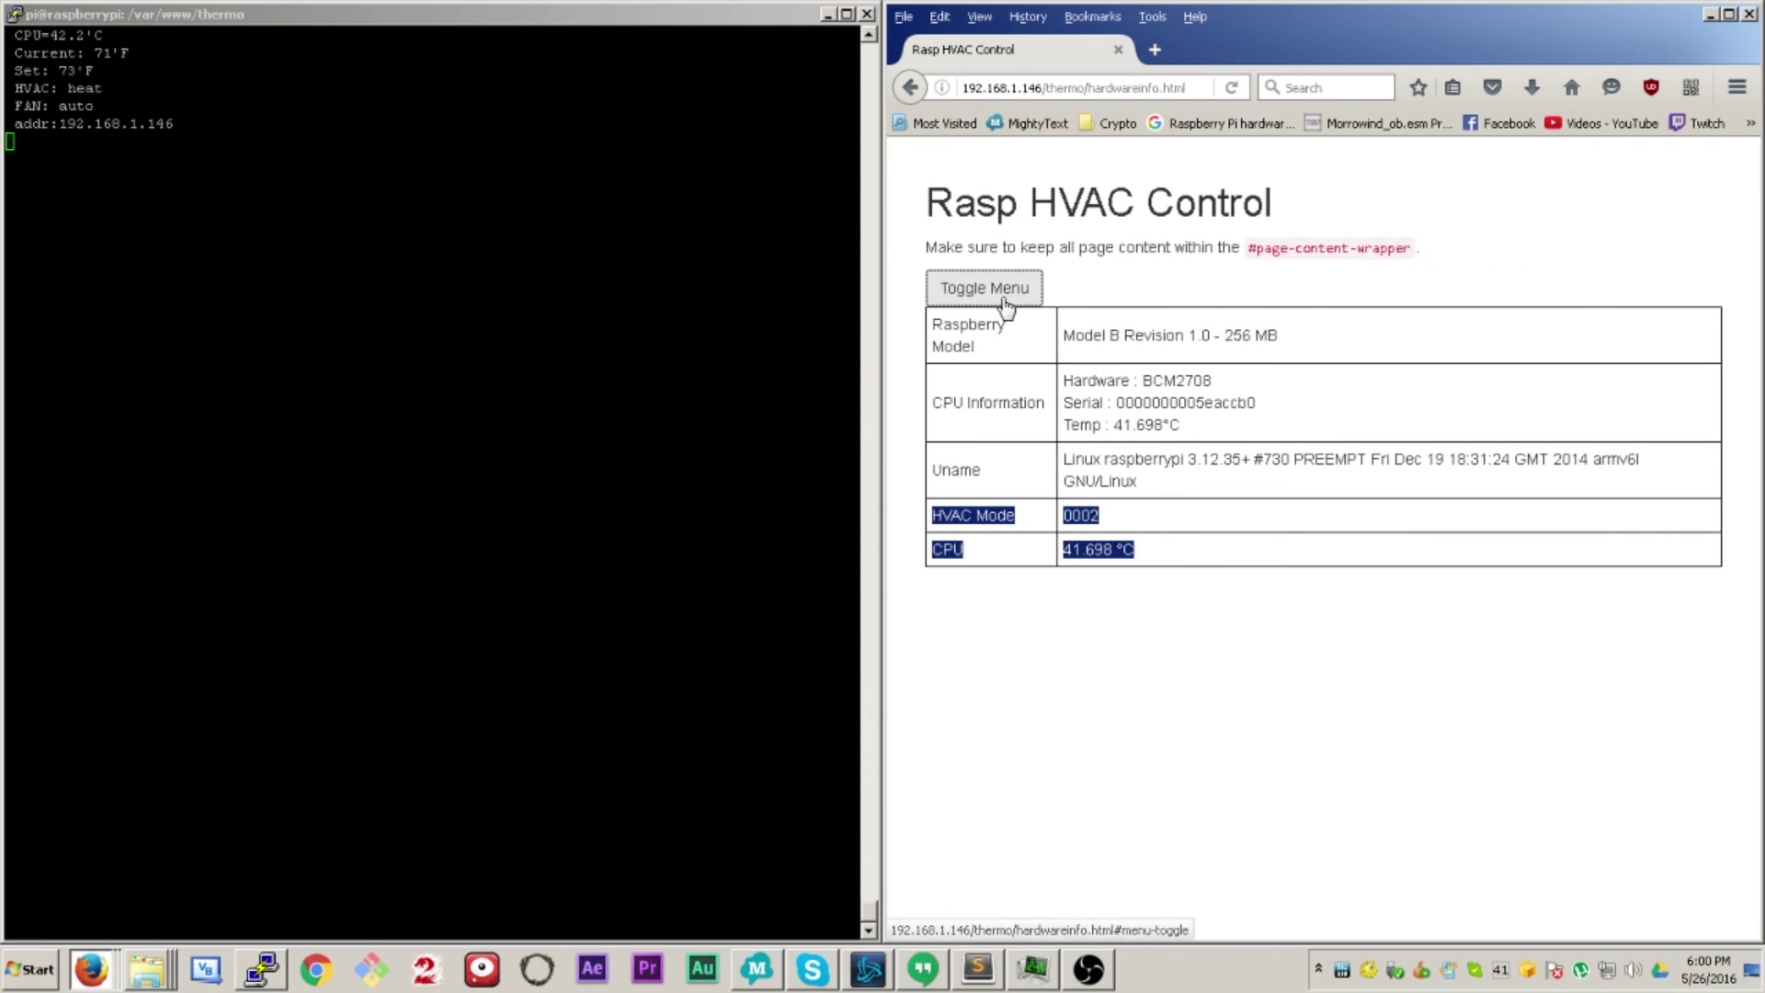